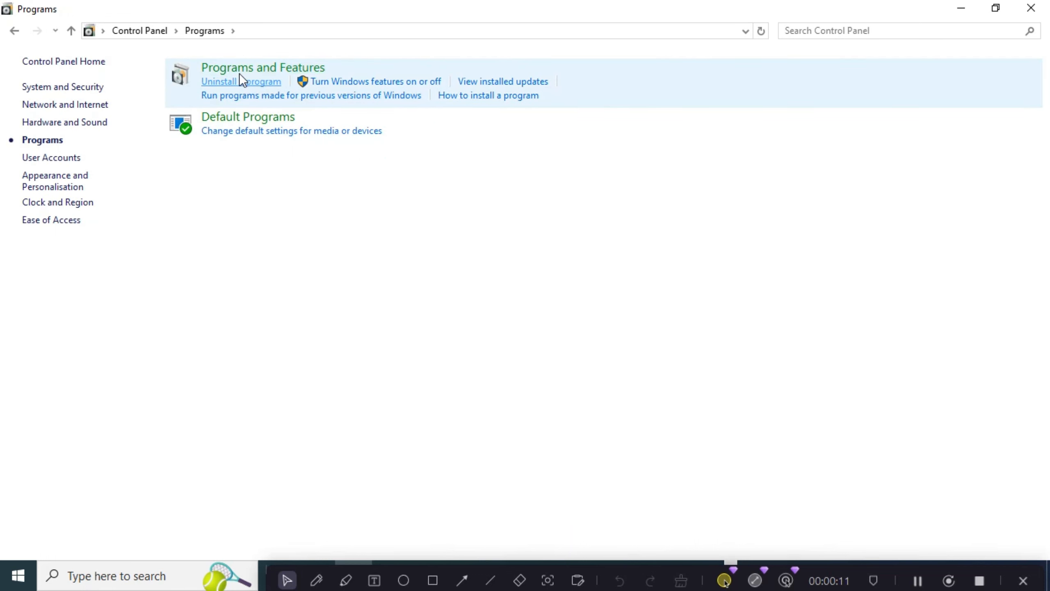
Step: Look through the full list of installed programs in Programs and Features for unneeded ones, and close the window
click(253, 116)
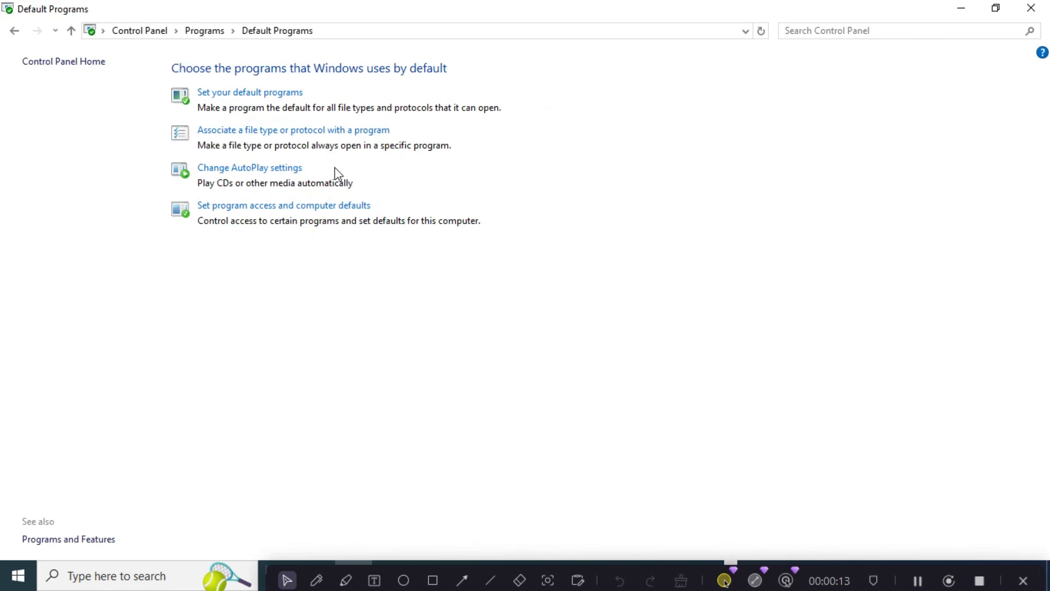
click(71, 31)
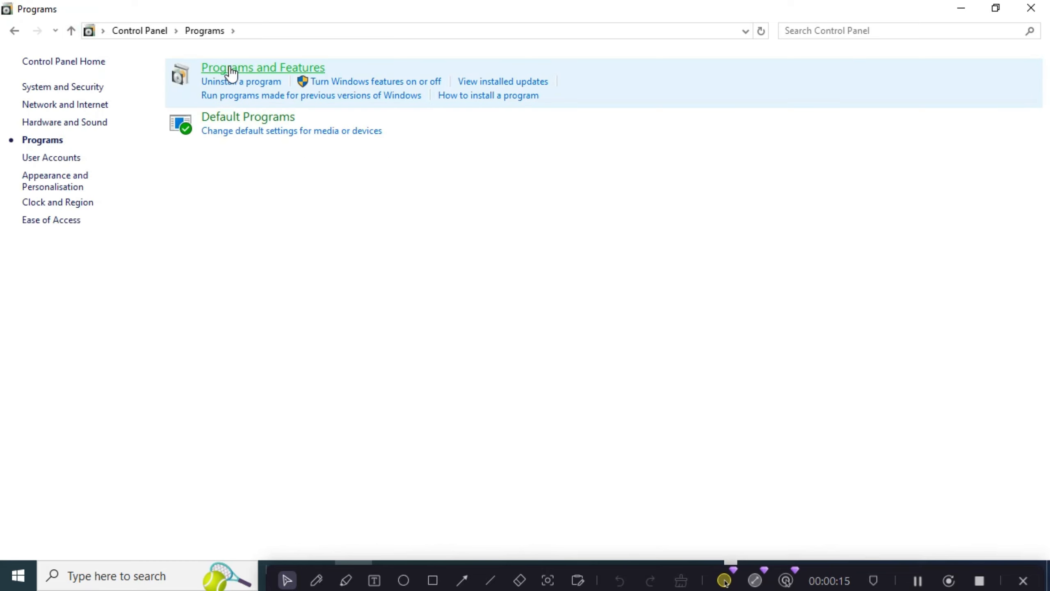
click(230, 69)
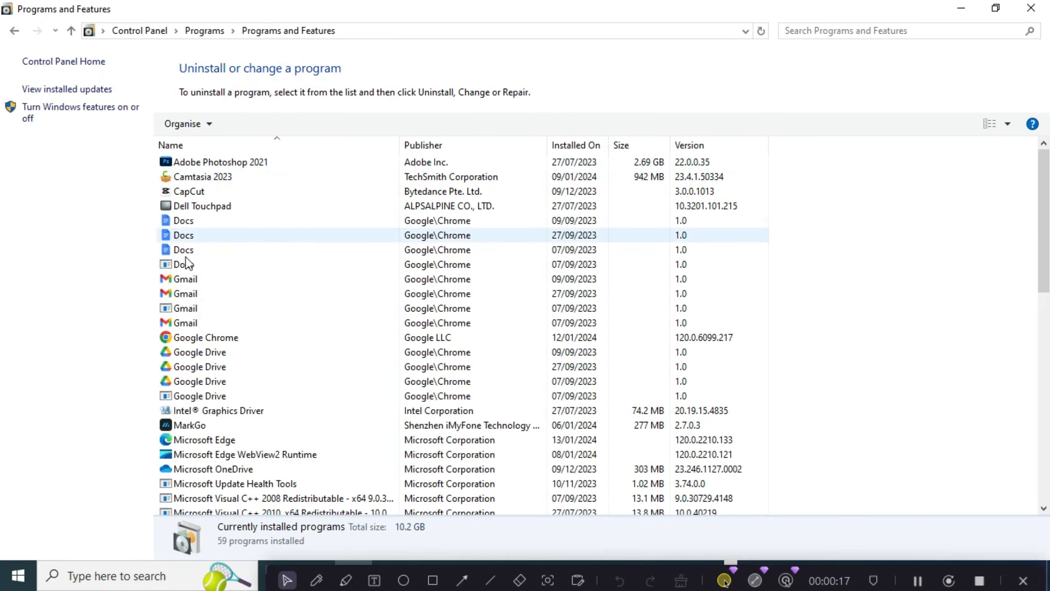
scroll(298, 290, down, 4)
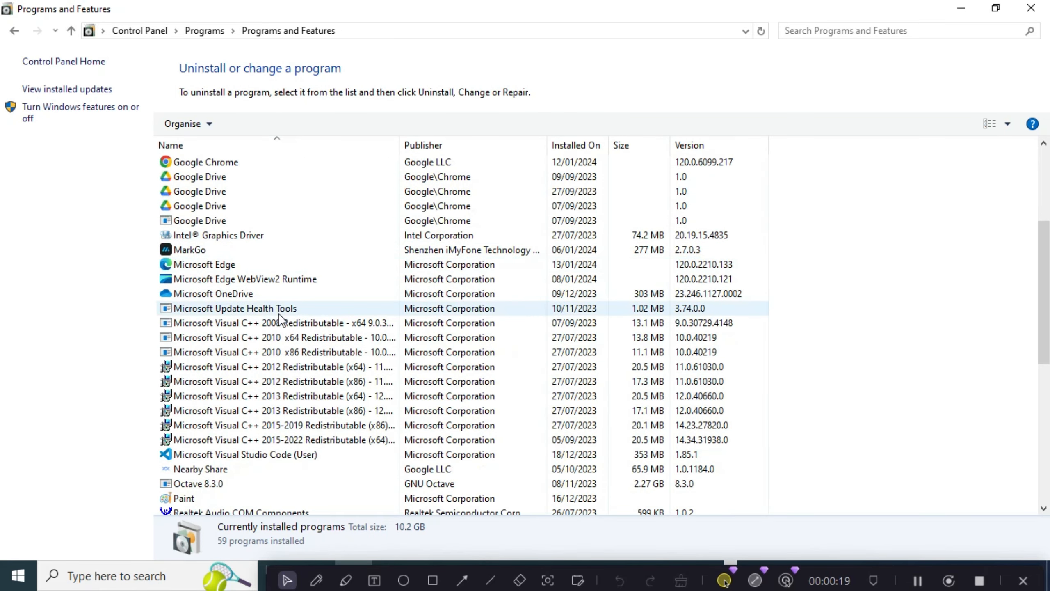
scroll(290, 339, down, 7)
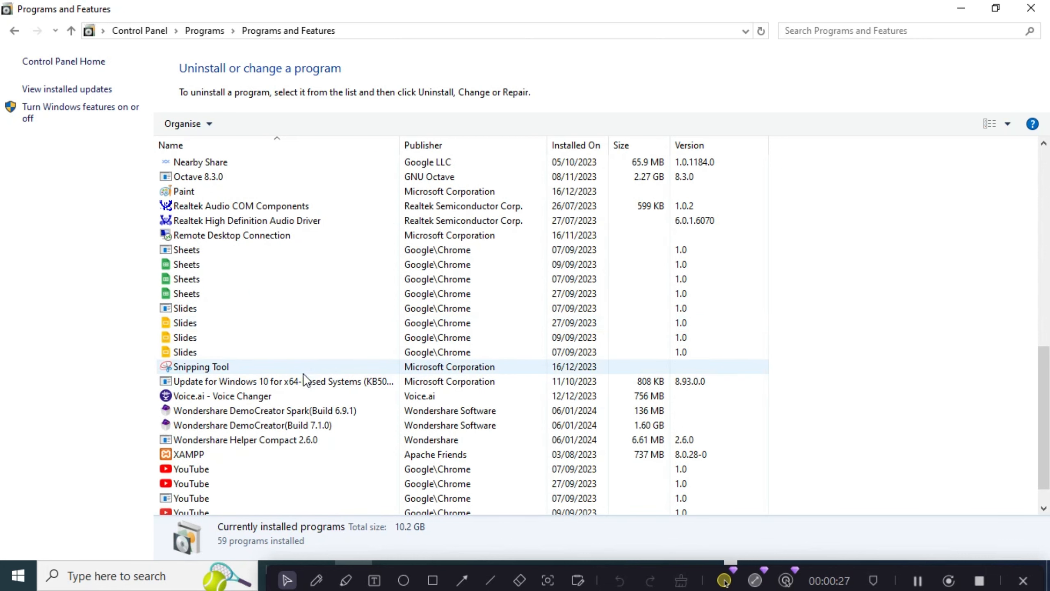
scroll(331, 327, down, 1)
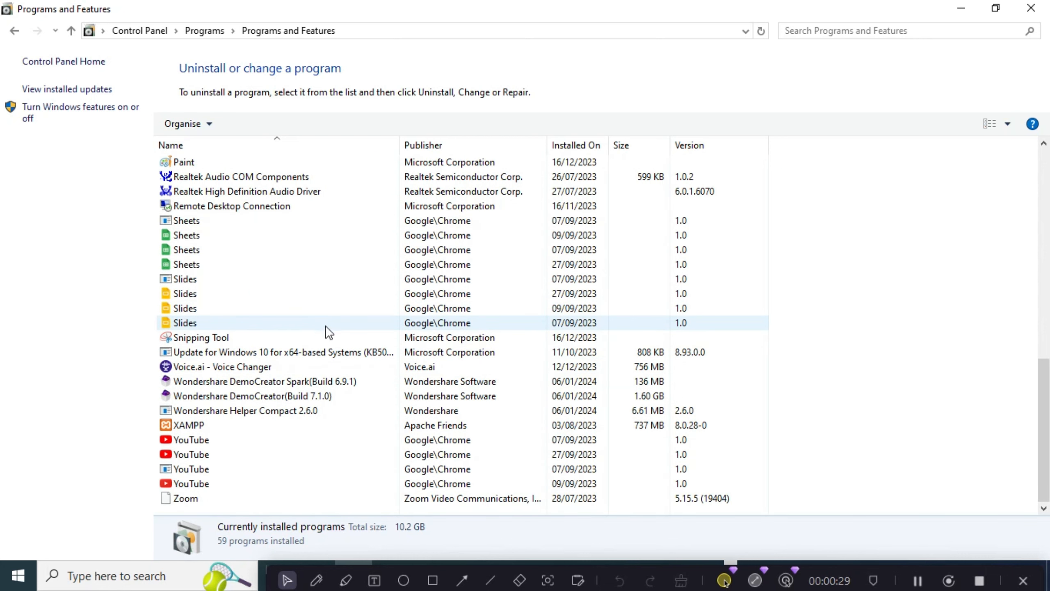
scroll(313, 321, up, 2)
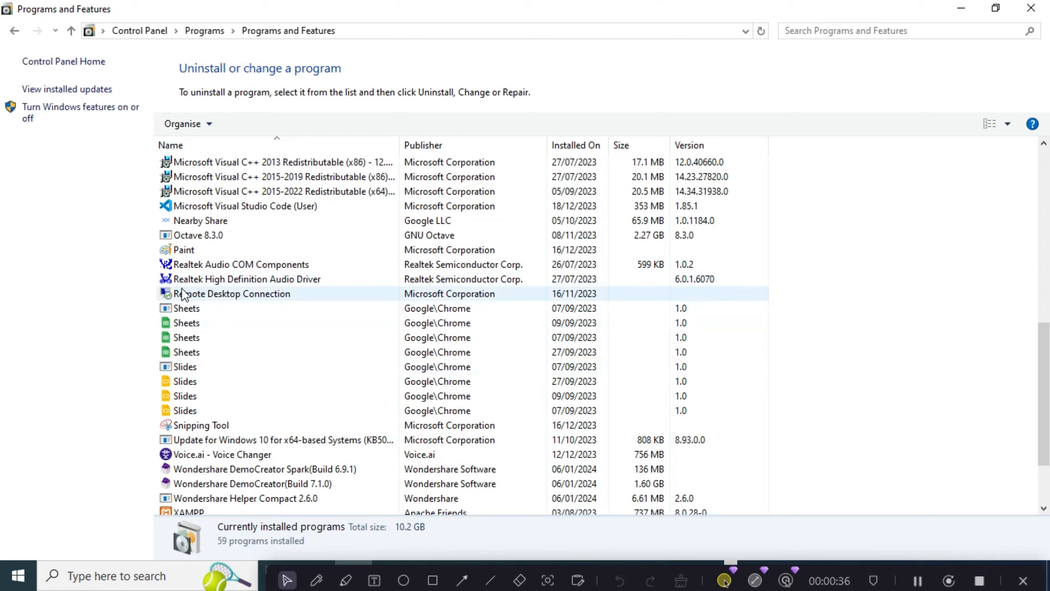
right_click(230, 318)
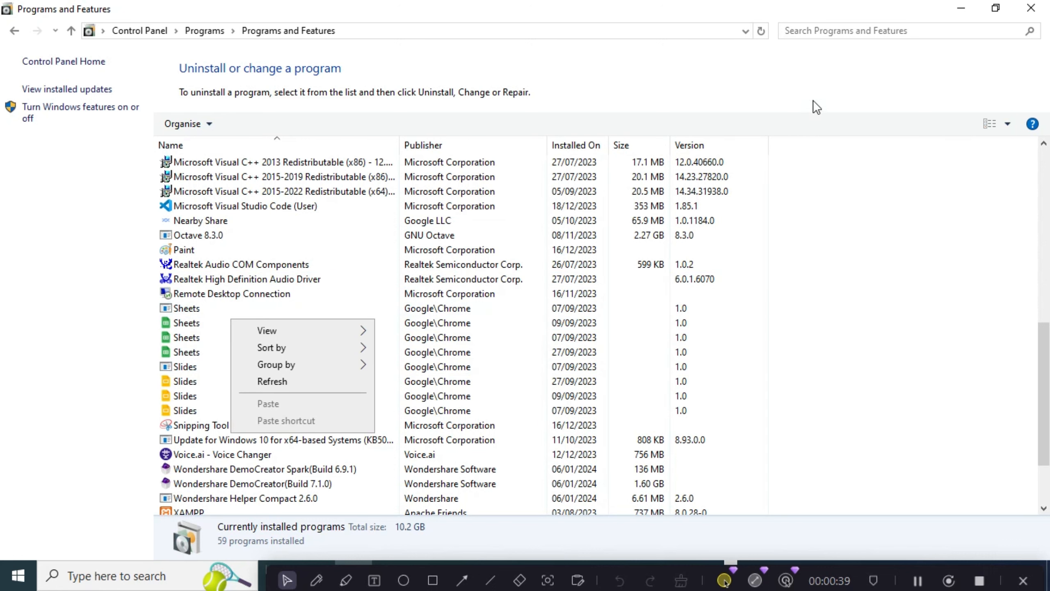
click(1034, 8)
click(1034, 8)
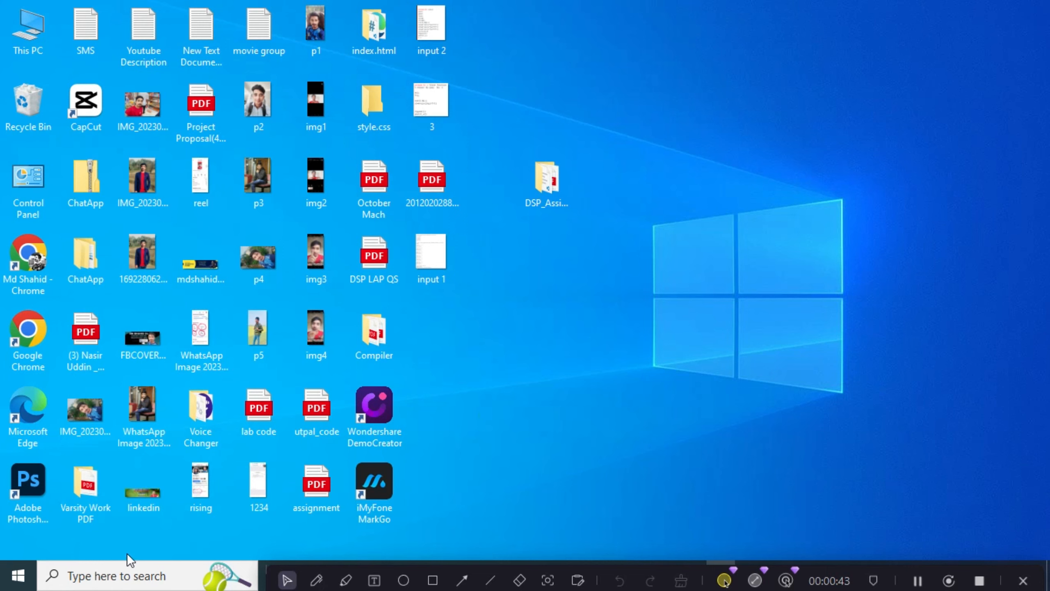
Step: Search Windows for "view", open View advanced system settings and bring up the Performance settings
click(82, 575)
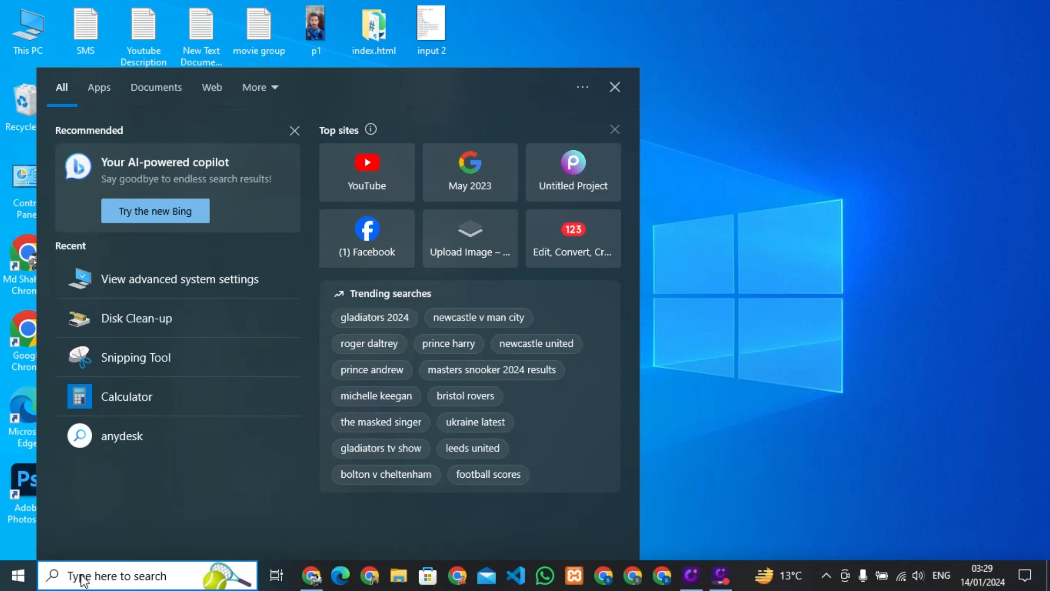
text(view)
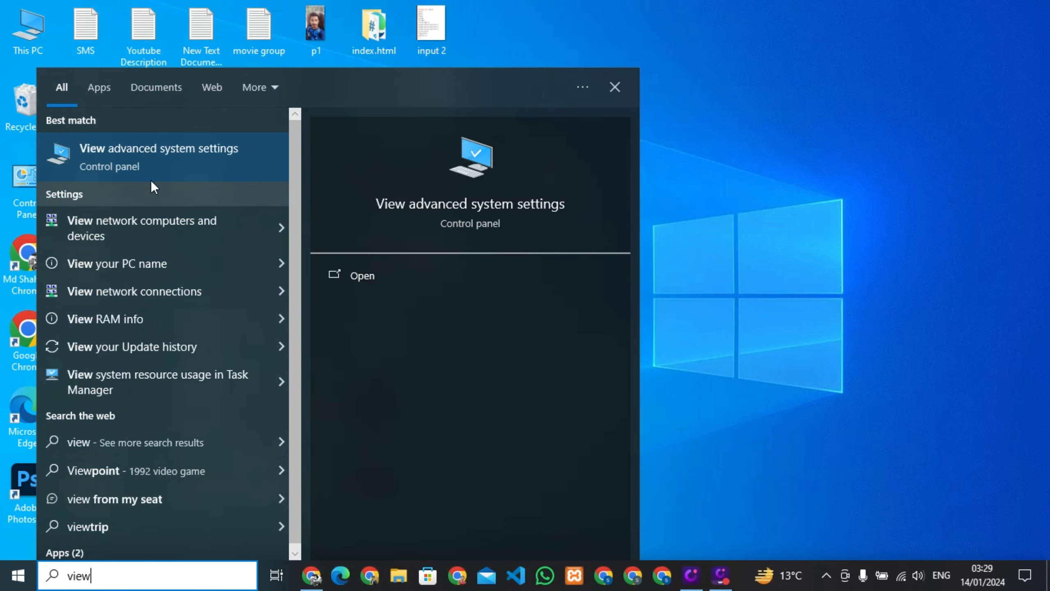
click(170, 158)
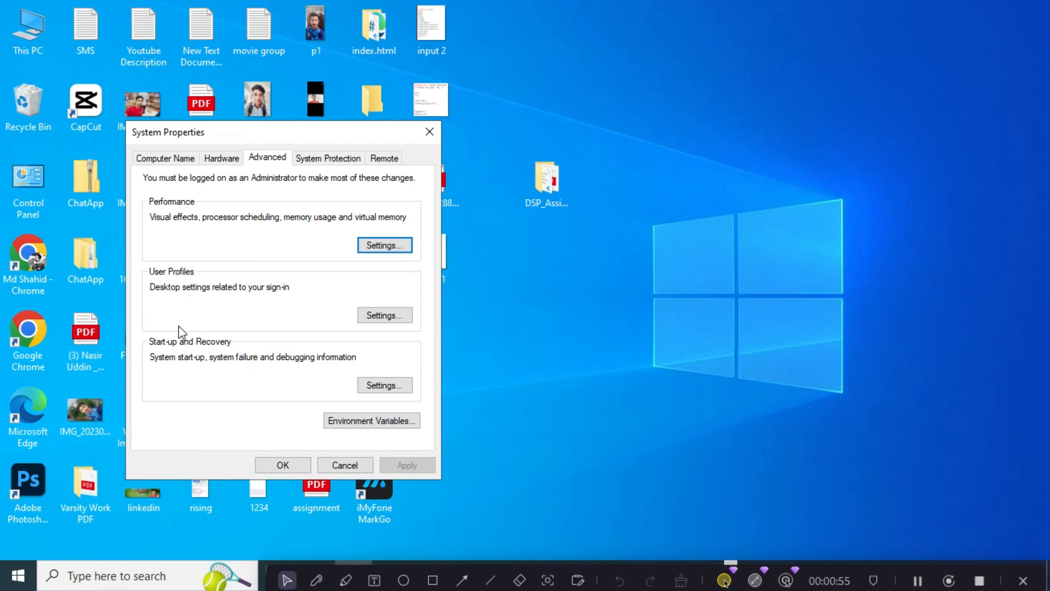
click(384, 245)
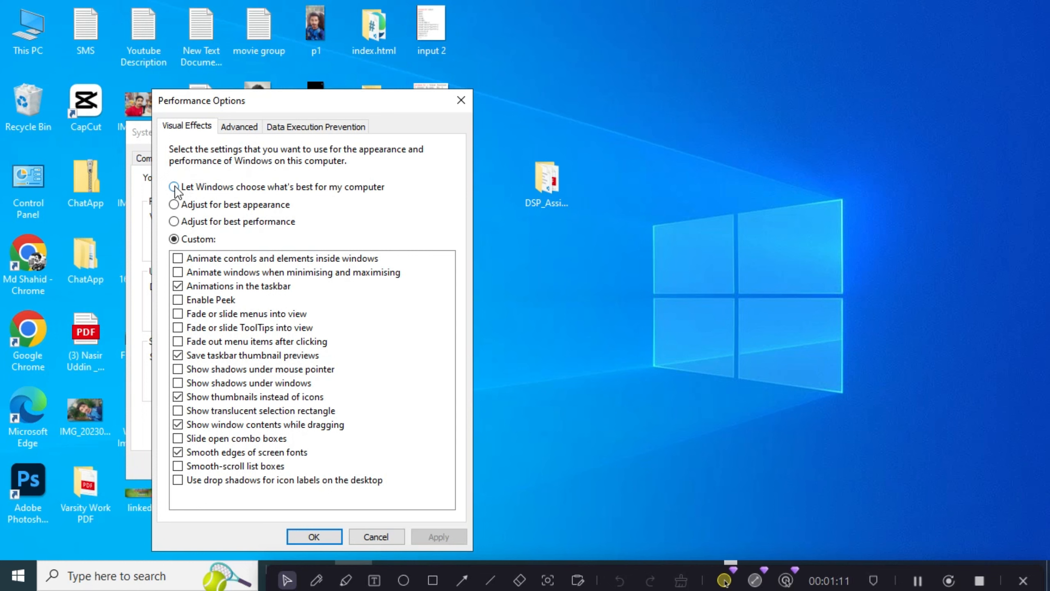
Step: Circle the "Let Windows choose what's best for my computer" and Custom options with the green annotation pen
click(316, 580)
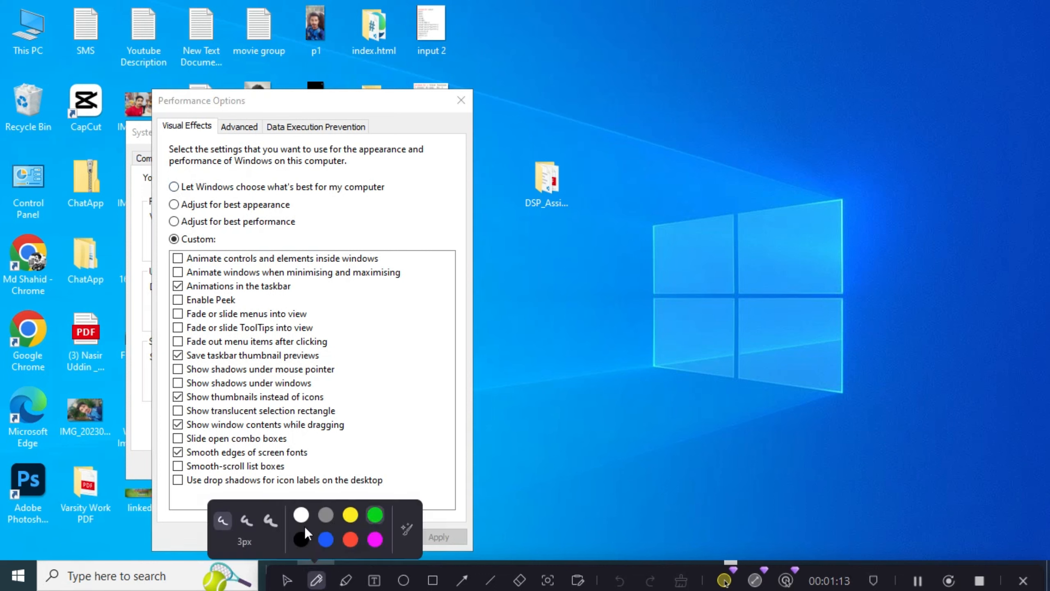
mouse_move(184, 171)
mouse_down()
mouse_move(173, 199)
mouse_move(185, 170)
mouse_up()
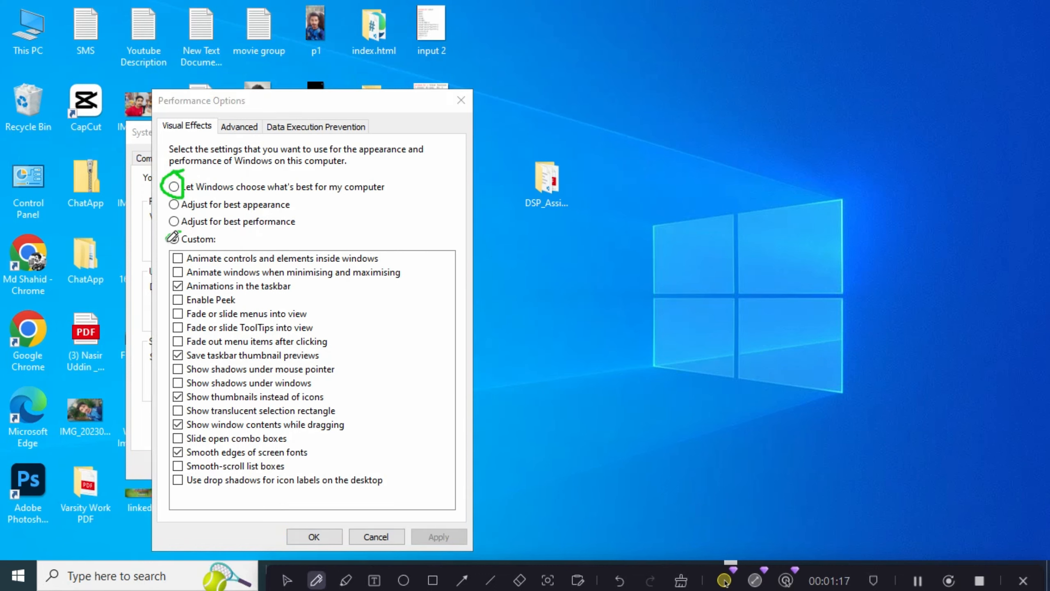
drag(169, 240, 183, 242)
mouse_move(183, 174)
mouse_down()
mouse_move(172, 176)
mouse_move(178, 195)
mouse_up()
Step: Mark the five enabled visual effects with green pen ticks and circle OK in the Performance Options dialog
drag(165, 283, 203, 282)
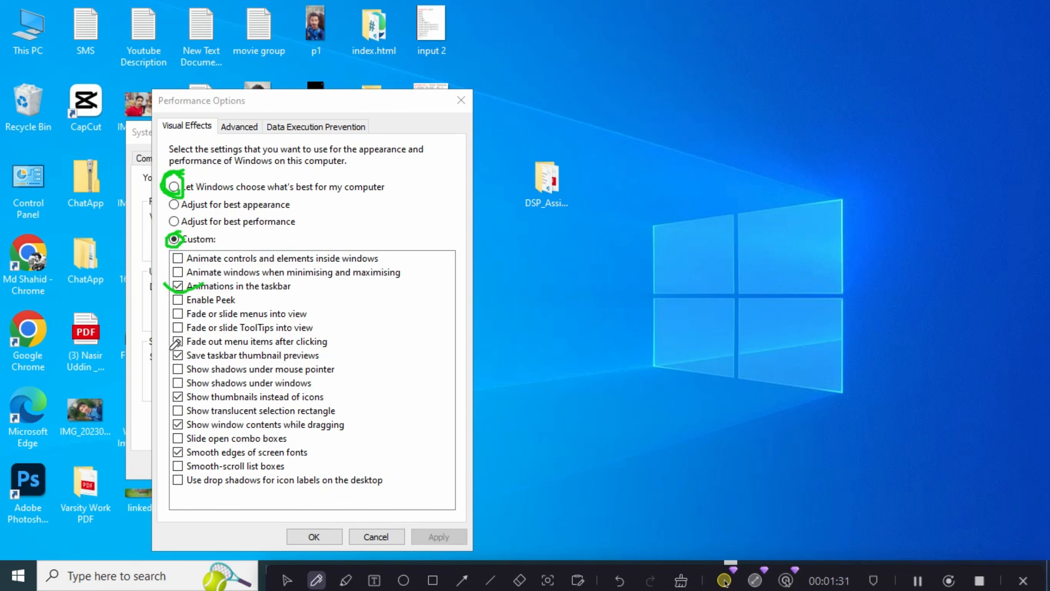
drag(168, 355, 201, 346)
drag(172, 397, 207, 382)
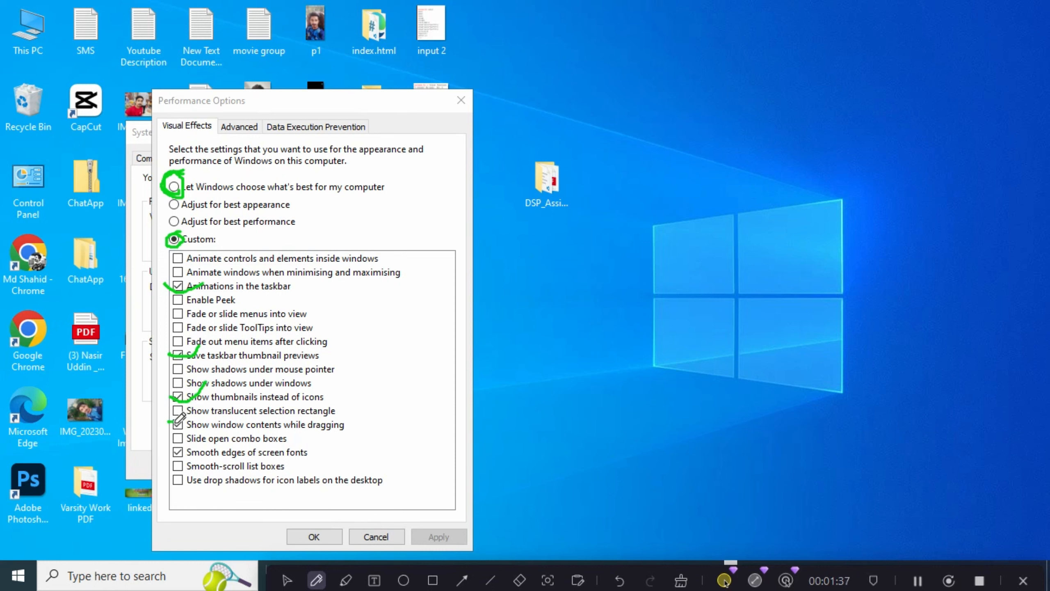
drag(177, 422, 212, 407)
mouse_move(171, 447)
mouse_down()
mouse_move(185, 452)
mouse_move(216, 427)
mouse_up()
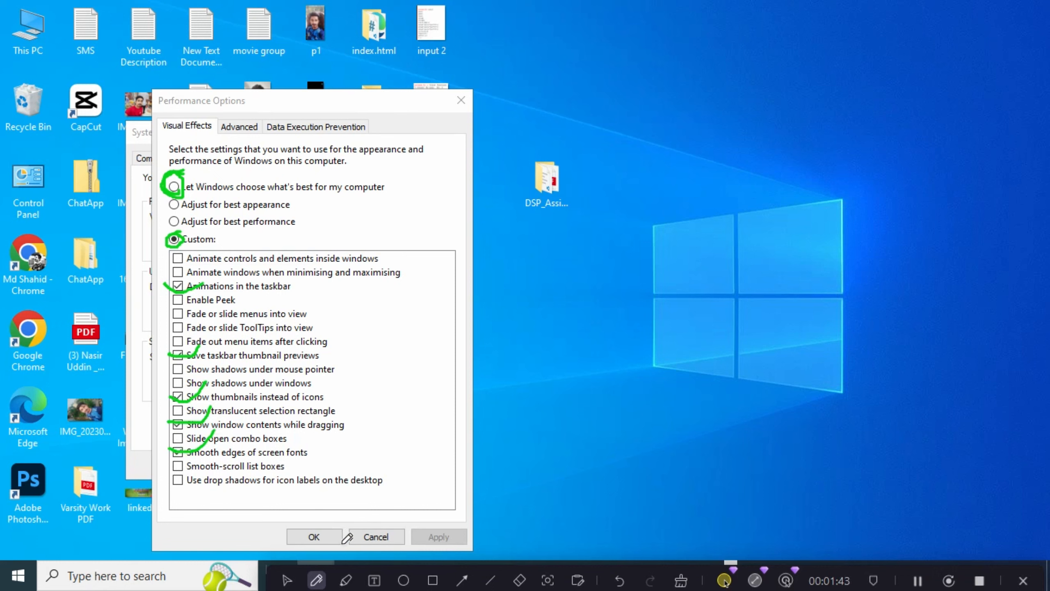
mouse_move(318, 522)
mouse_down()
mouse_move(306, 526)
mouse_move(323, 549)
mouse_move(320, 517)
mouse_up()
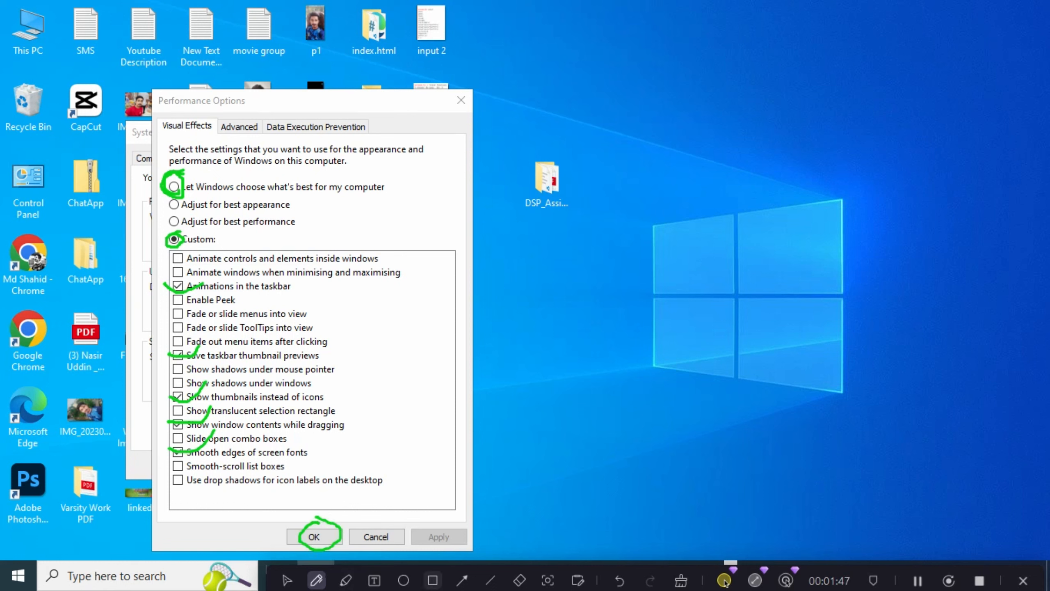
click(316, 581)
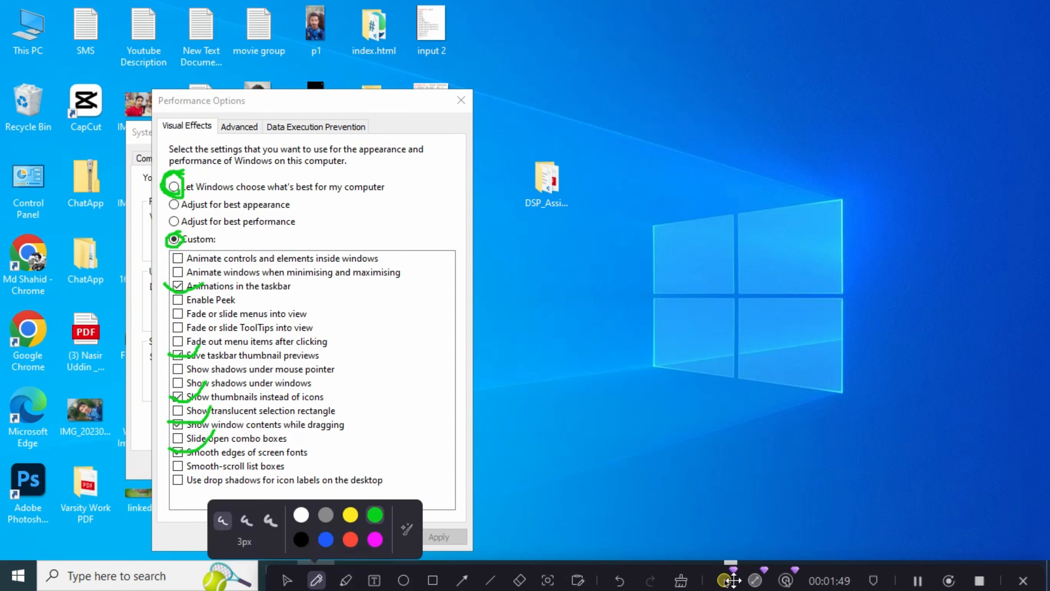
click(609, 452)
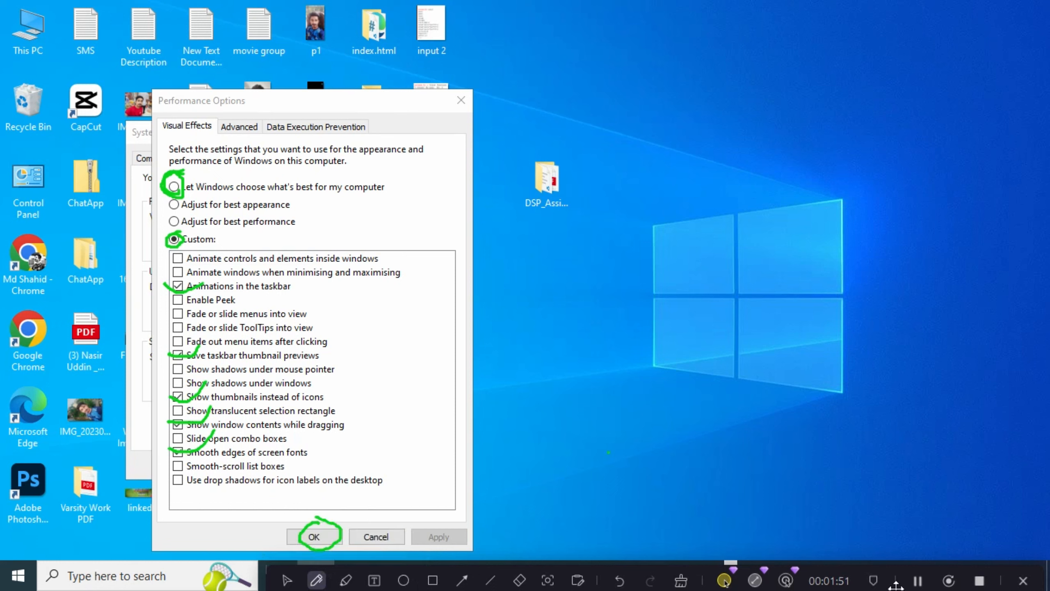
Step: Undo all the green pen annotations over the Performance Options dialog
click(620, 580)
click(620, 581)
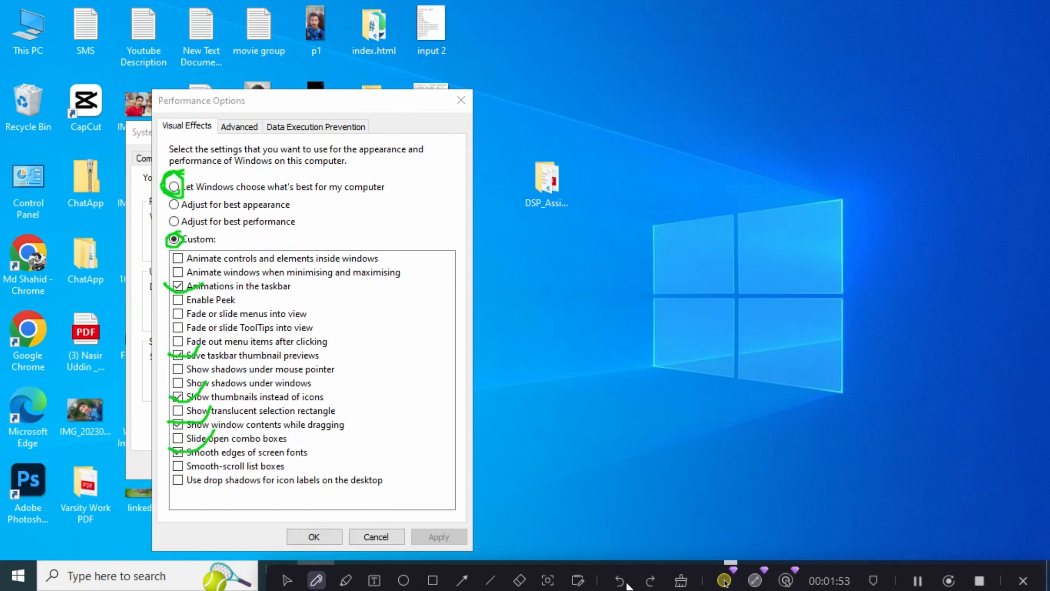
click(620, 581)
click(620, 581)
click(620, 581)
click(619, 580)
click(619, 581)
click(620, 580)
click(620, 581)
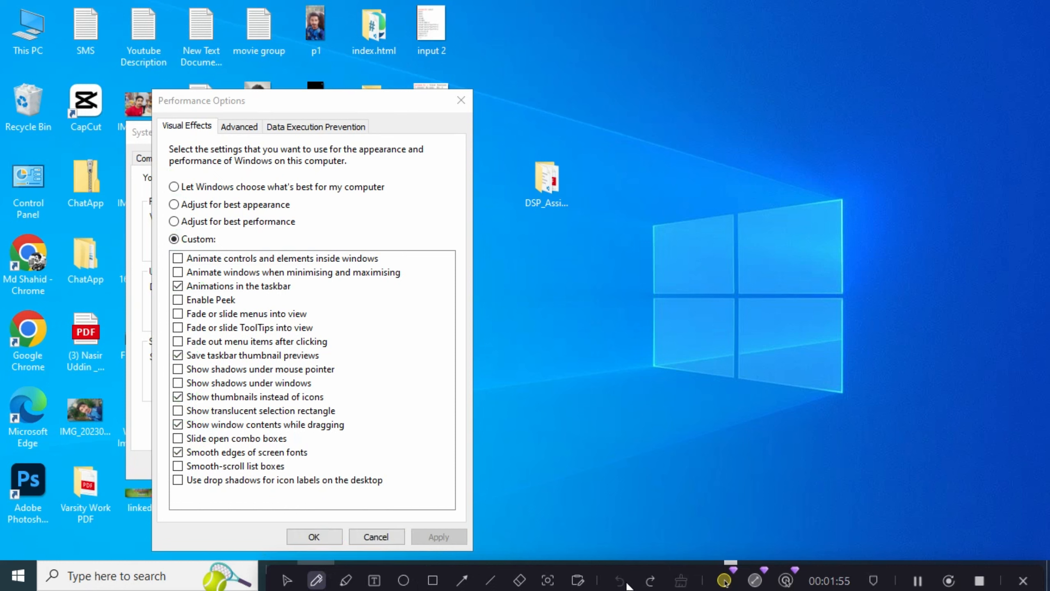
Step: Return to the normal pointer, accept the Custom visual effects settings and close System Properties
click(287, 581)
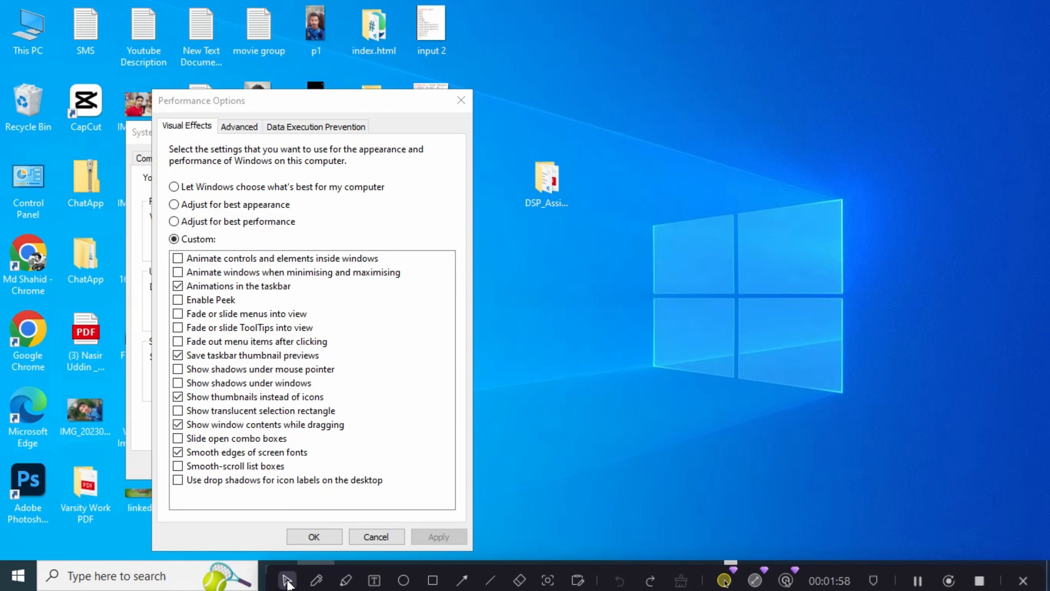
click(315, 536)
click(431, 131)
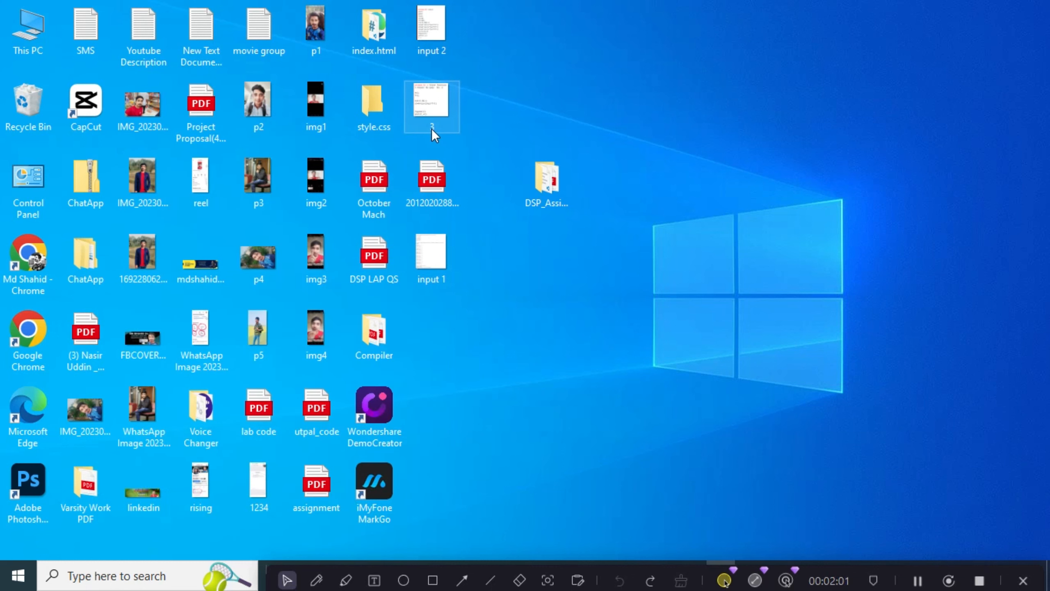
Step: Open the Storage page of the System settings in Windows Settings
click(19, 582)
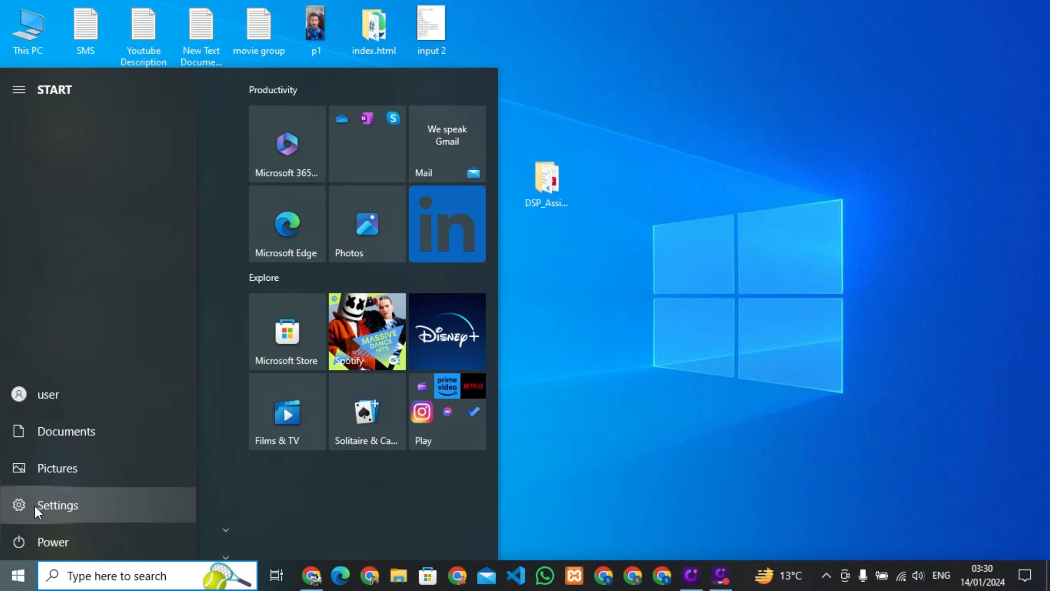
click(37, 509)
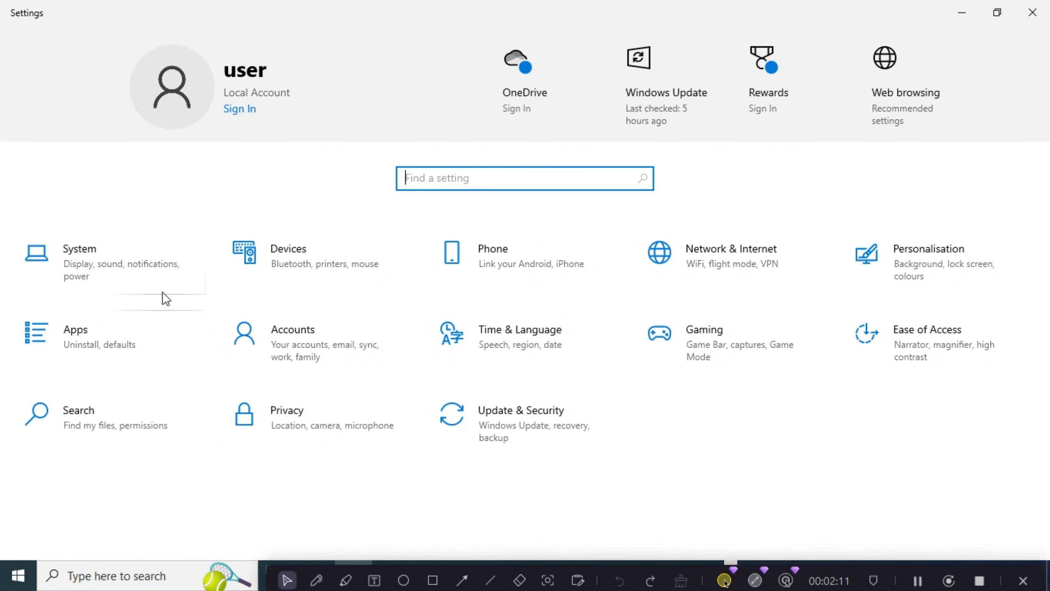
click(88, 251)
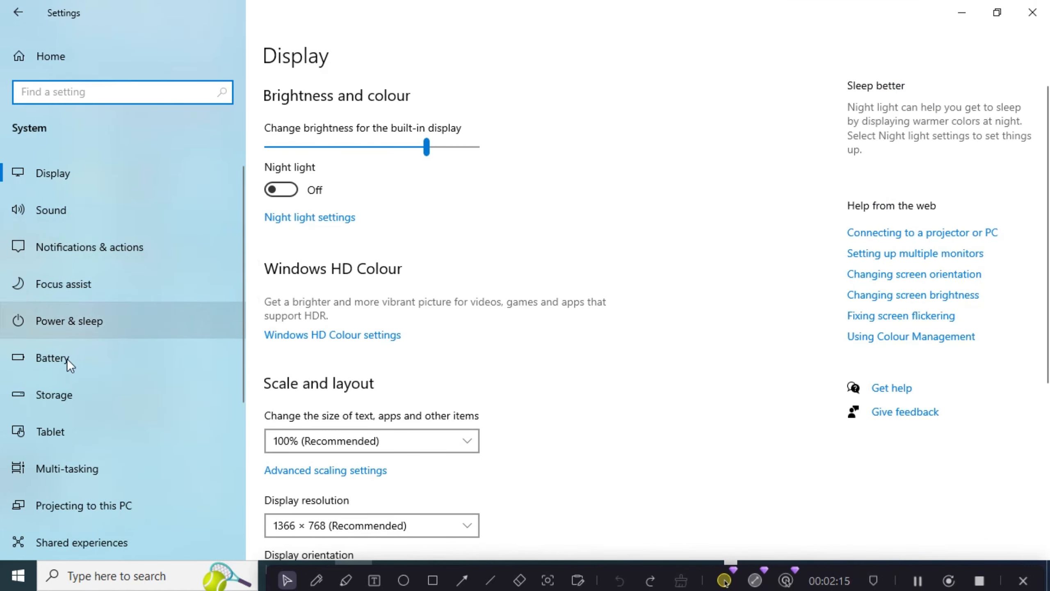
click(77, 397)
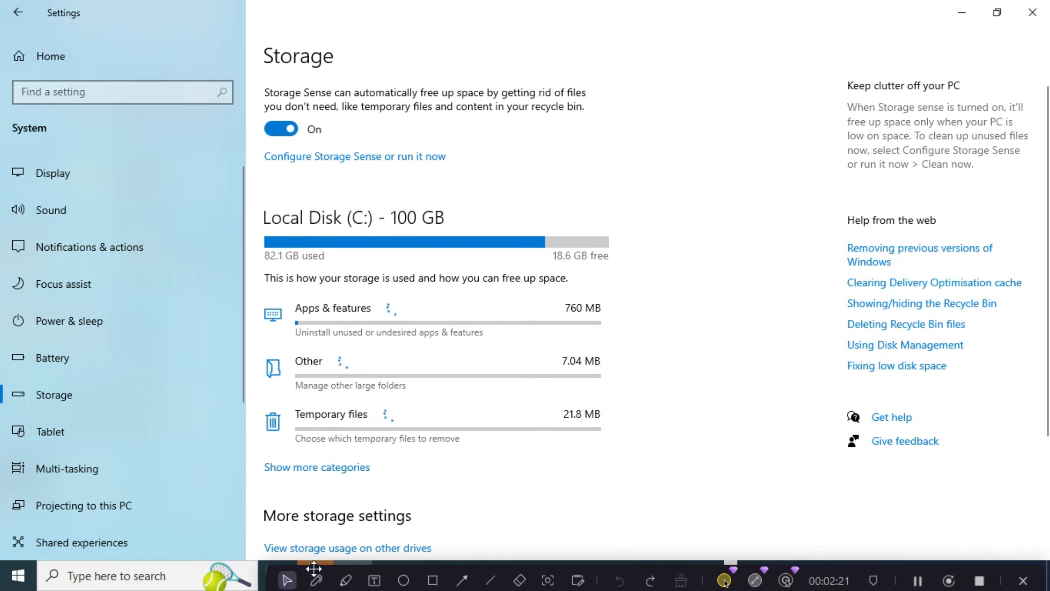
Step: Circle the Storage Sense switch and tick Apps & features with the green annotation pen
click(316, 581)
mouse_move(306, 103)
mouse_down()
mouse_move(264, 143)
mouse_move(316, 103)
mouse_move(288, 120)
mouse_move(304, 125)
mouse_move(285, 143)
mouse_move(306, 119)
mouse_move(290, 121)
mouse_up()
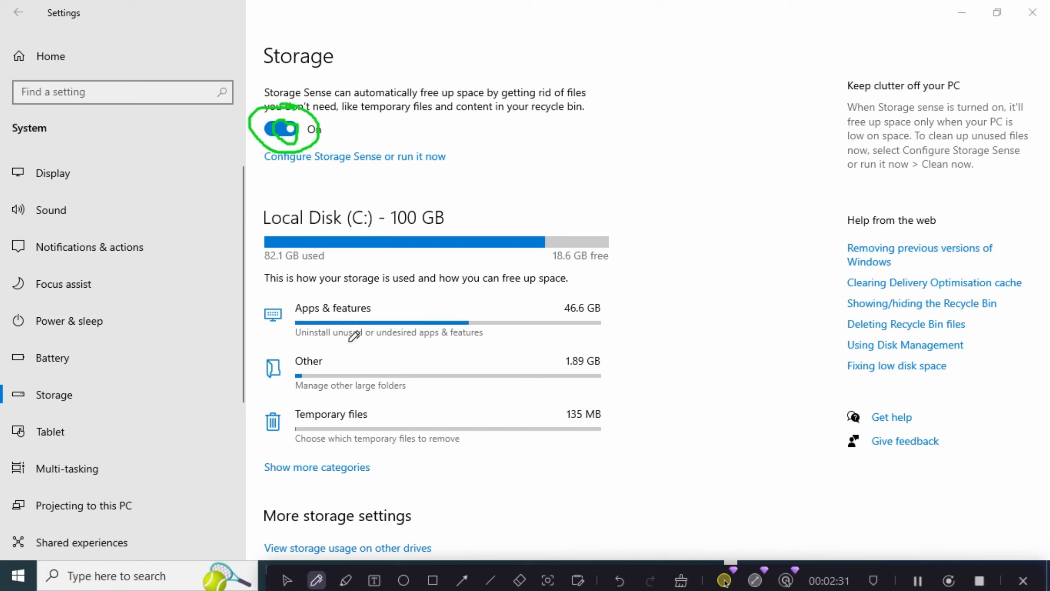
mouse_move(329, 294)
mouse_down()
mouse_move(387, 322)
mouse_move(399, 301)
mouse_move(477, 306)
mouse_up()
Step: Undo the pen annotations on the Storage page and close Settings
click(619, 581)
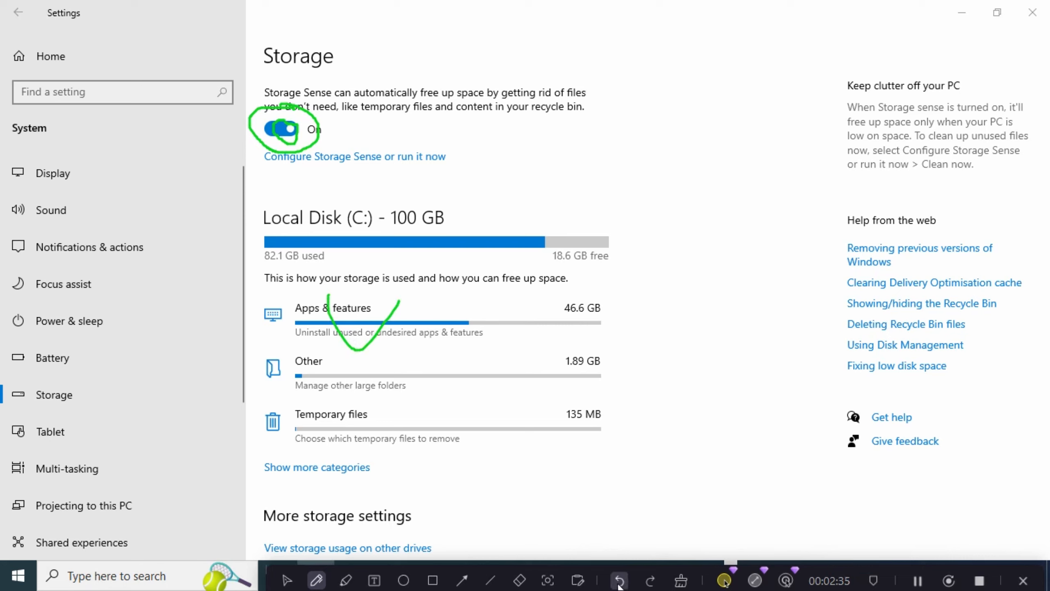
click(620, 581)
click(620, 582)
click(619, 582)
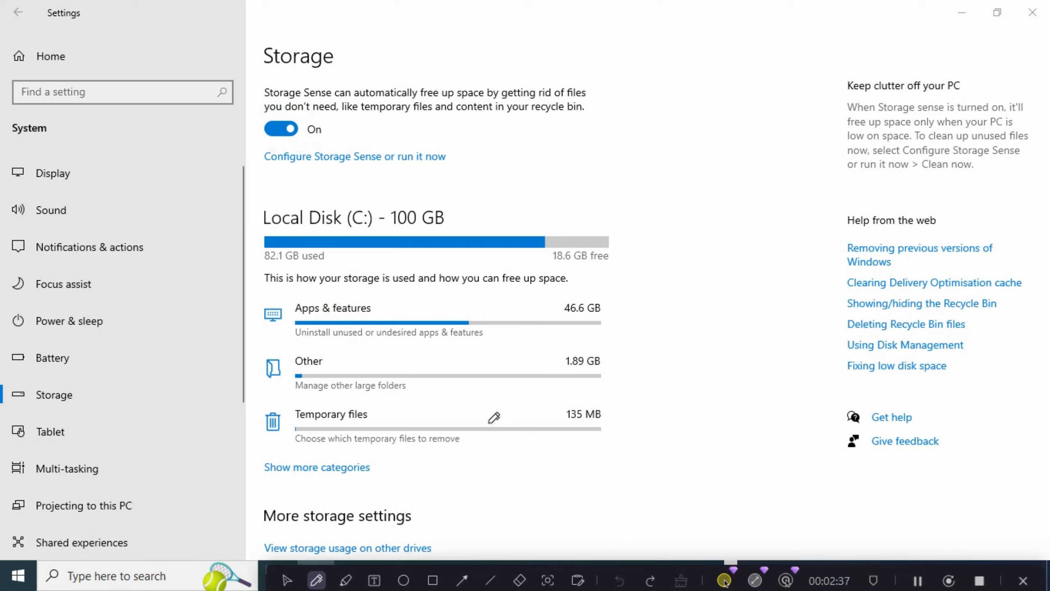
click(287, 581)
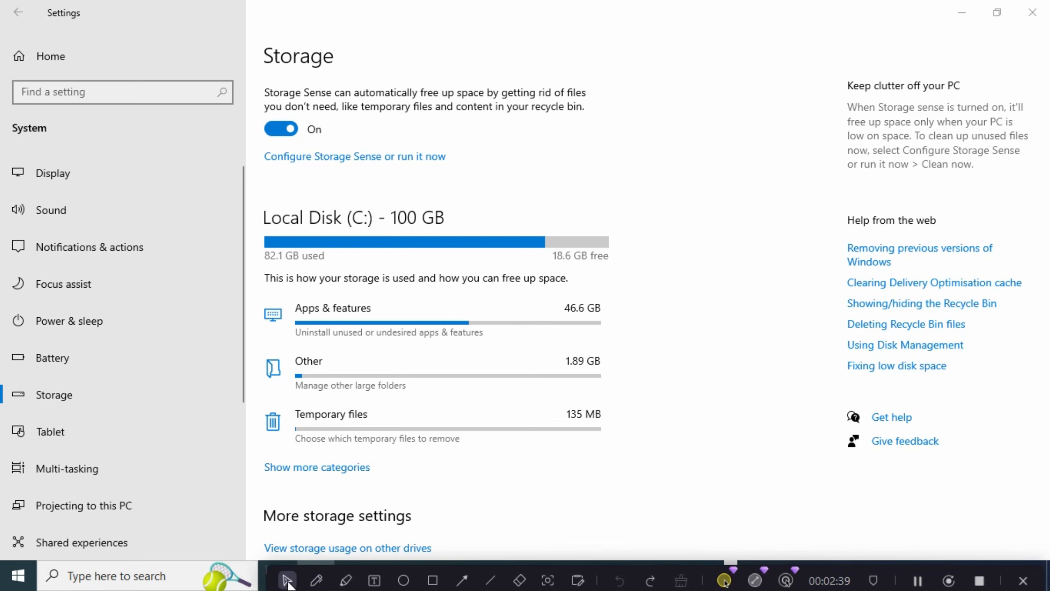
click(1033, 12)
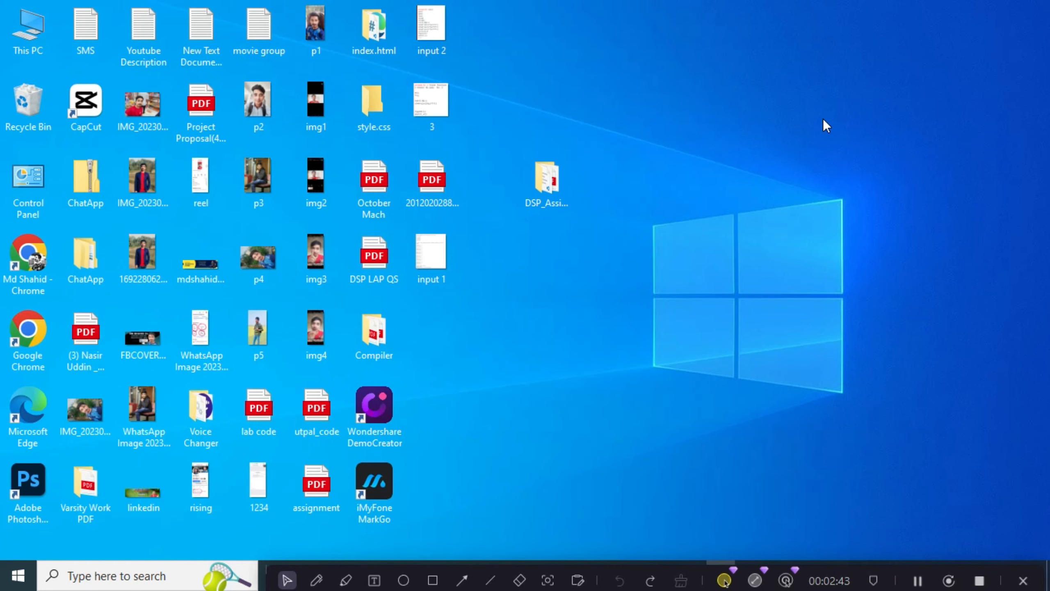
Step: Run Disk Clean-up on drive C: and permanently delete the preselected files
click(144, 577)
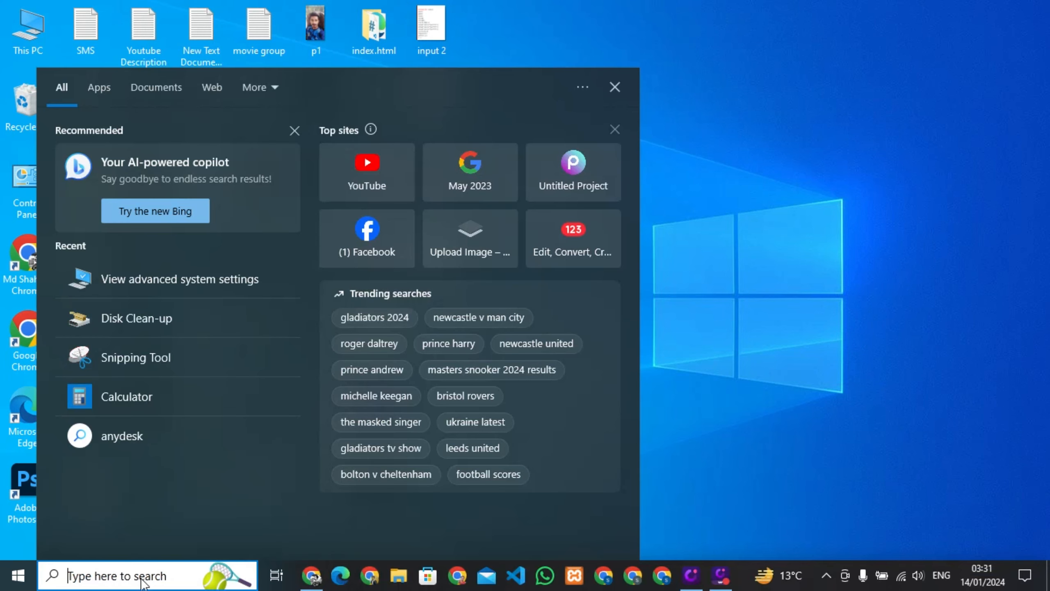
text(di)
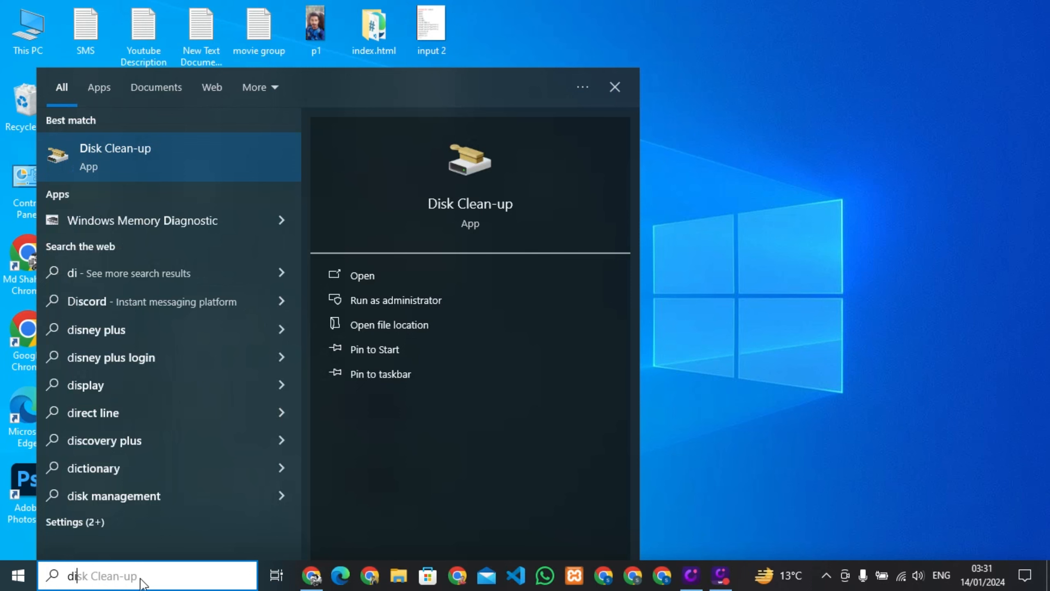
click(147, 156)
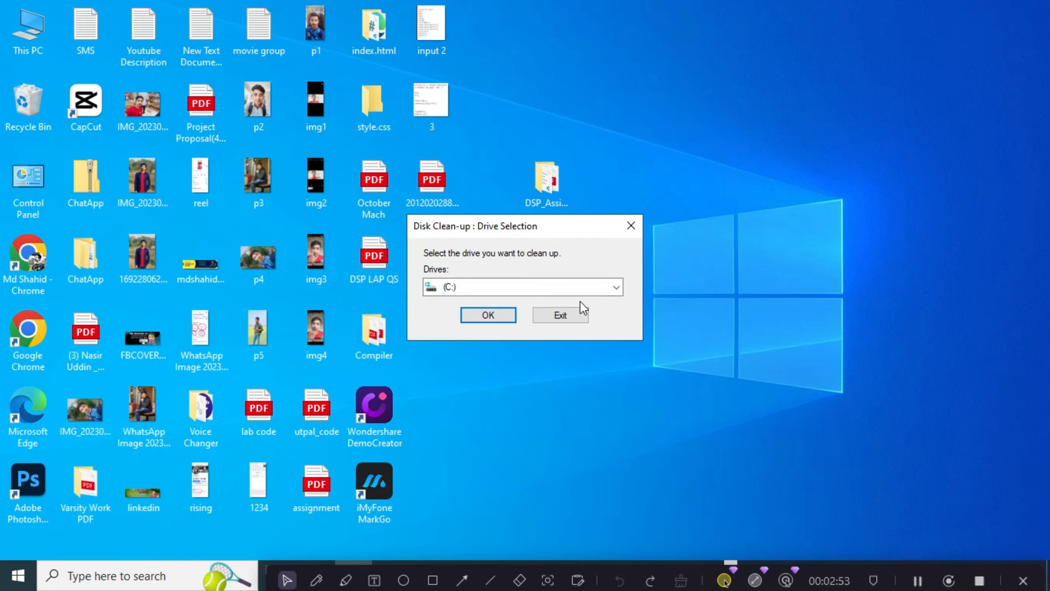
click(490, 315)
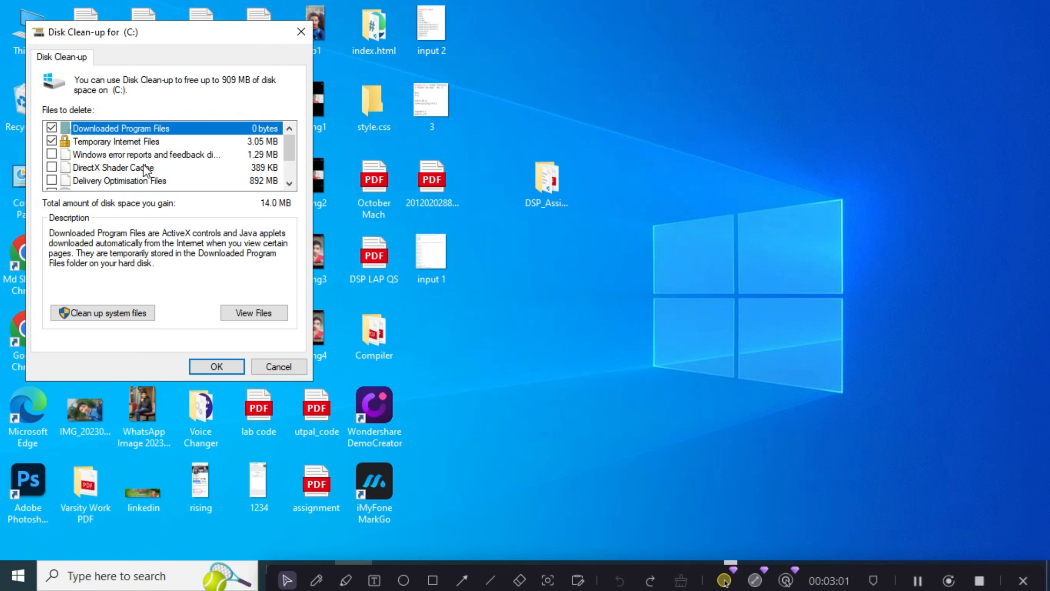
scroll(141, 169, down, 1)
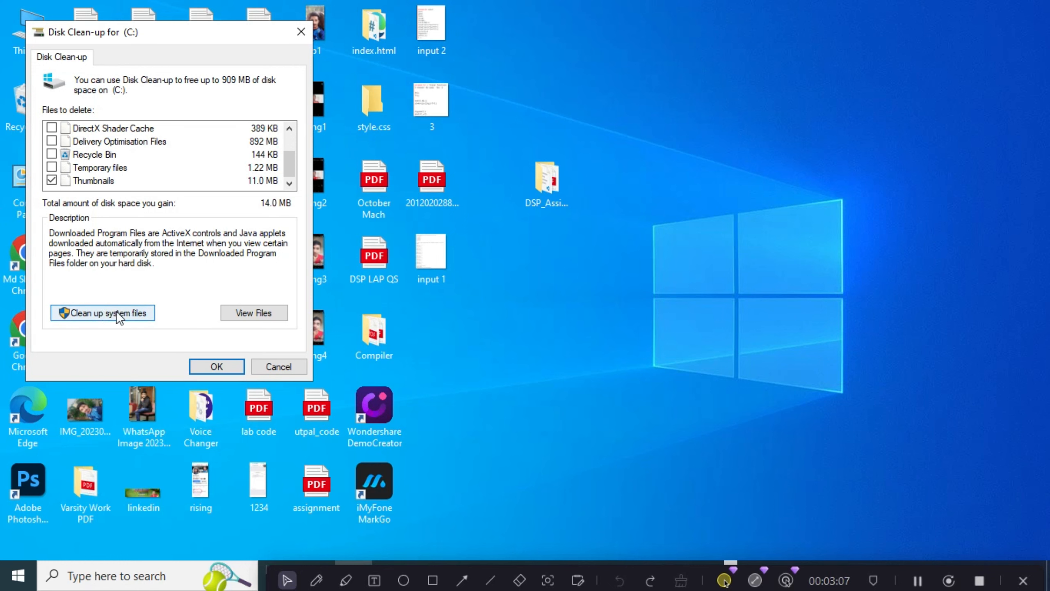
click(218, 367)
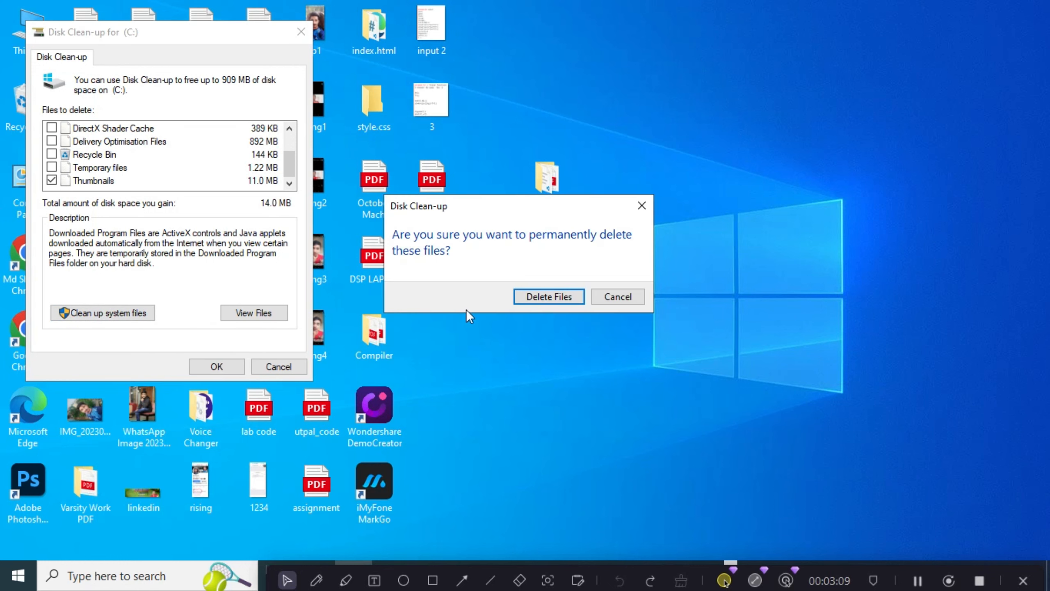
click(536, 296)
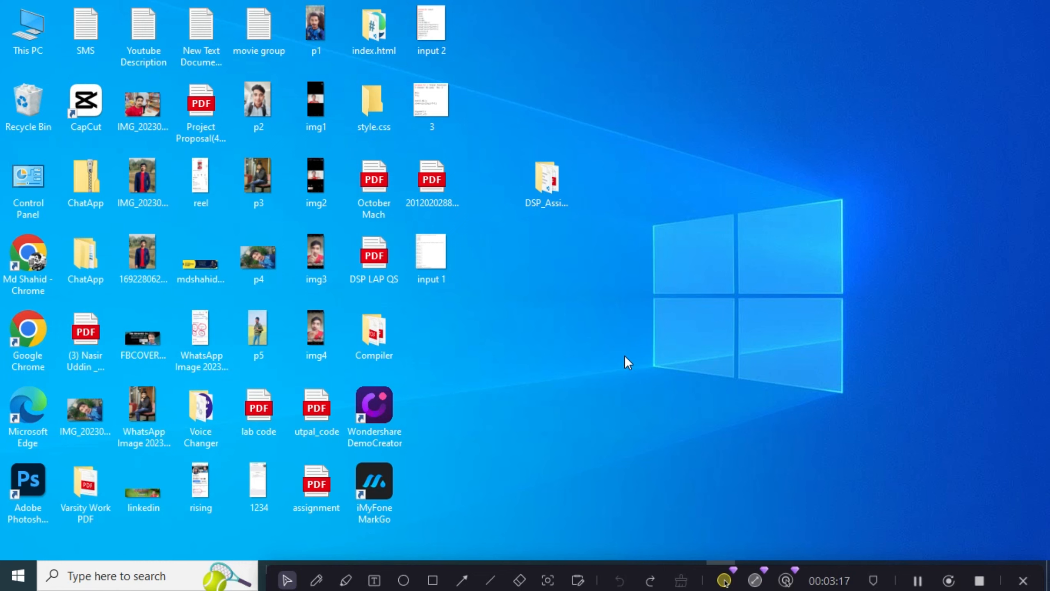
Step: Open the Virtual Memory dialog from the advanced Performance Options in the advanced system settings
click(115, 578)
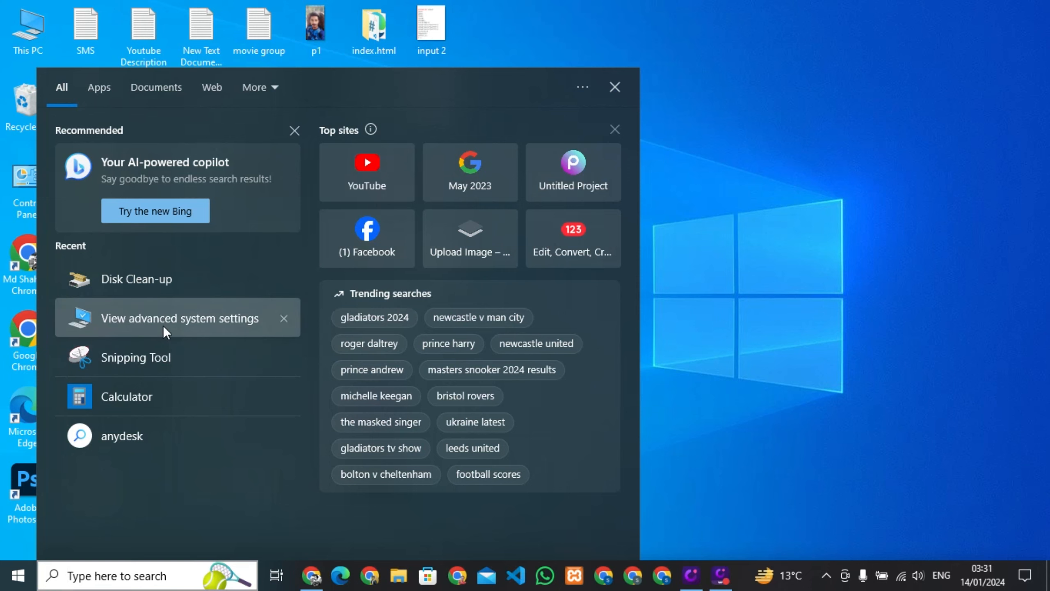
click(162, 325)
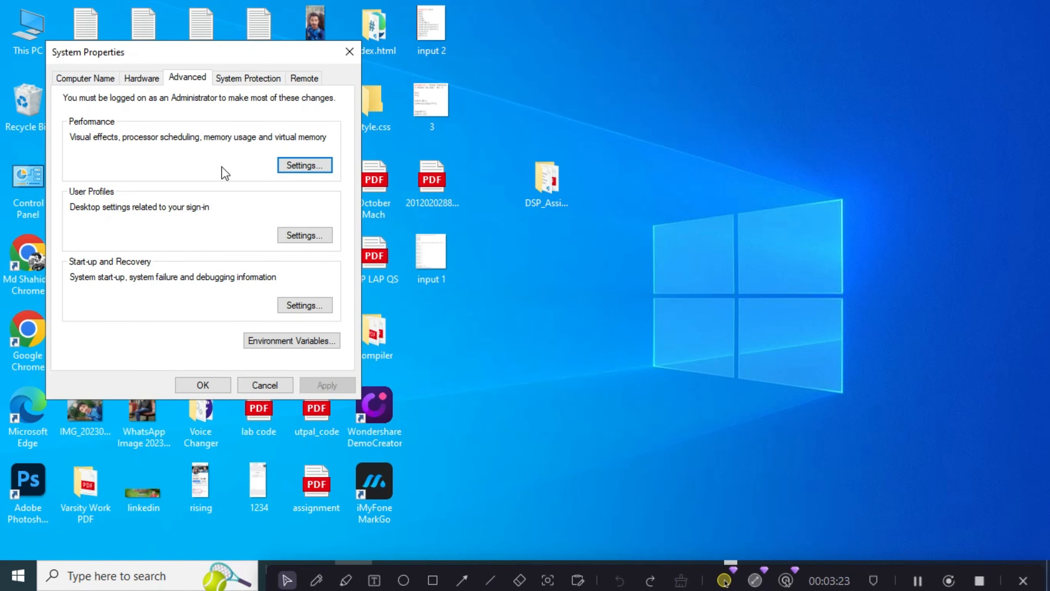
click(298, 165)
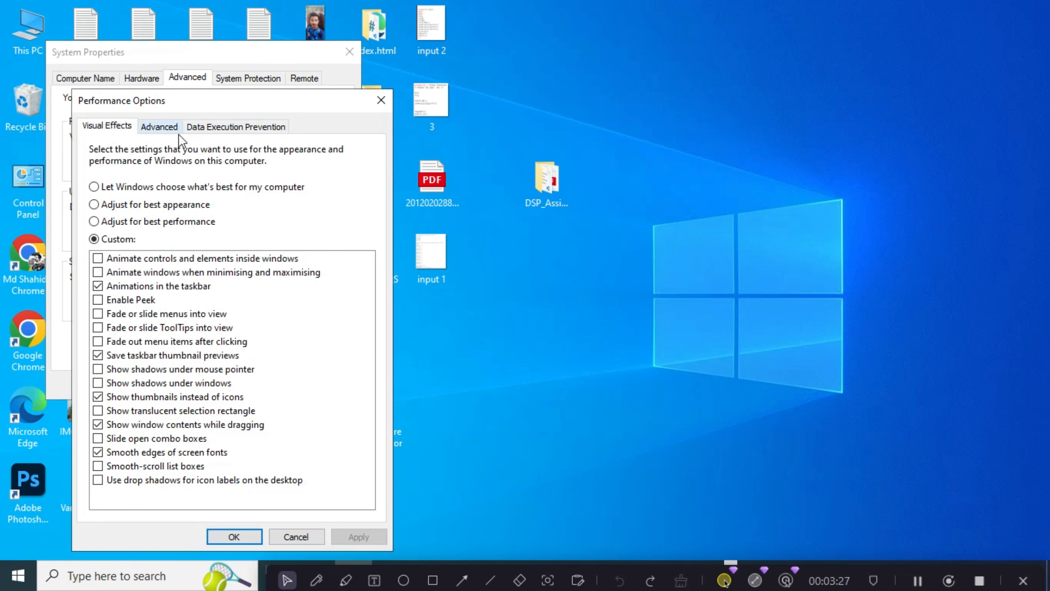
click(165, 128)
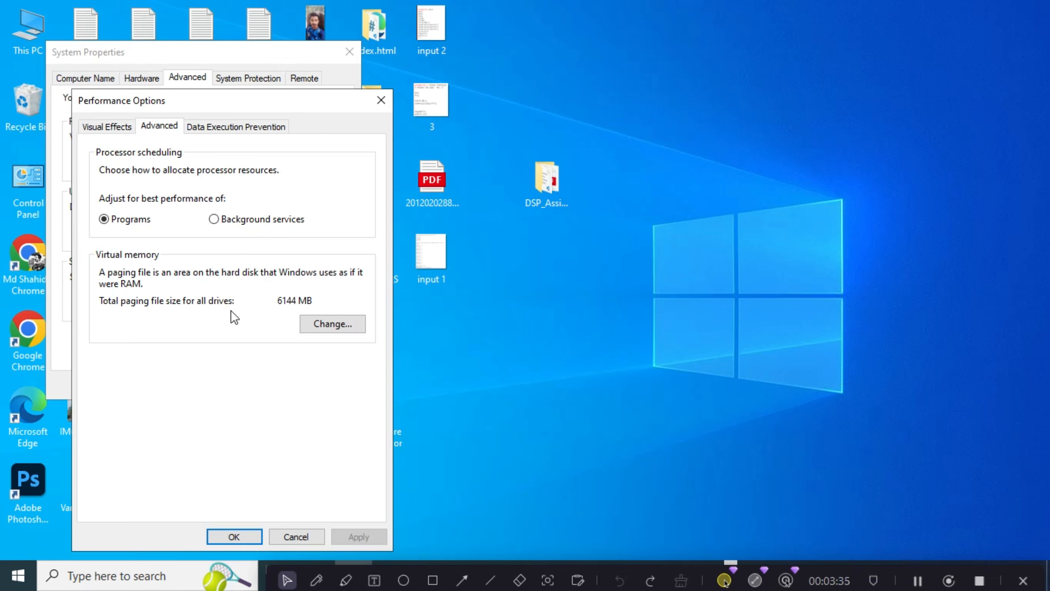
click(328, 324)
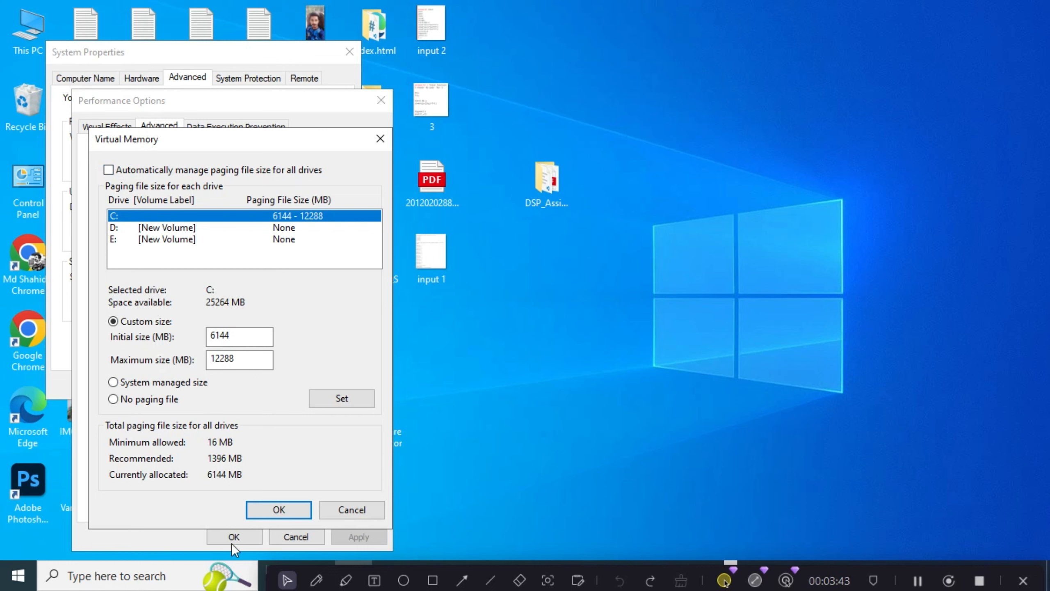
Step: Circle and tick the automatic paging file management checkbox with the green annotation pen, and undo both marks
click(316, 580)
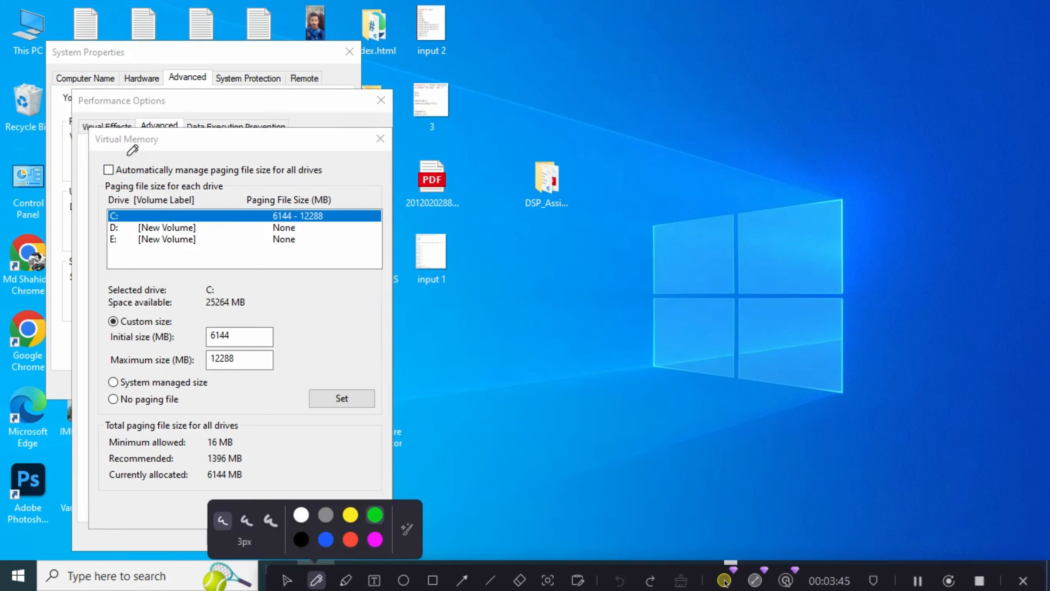
mouse_move(124, 156)
mouse_down()
mouse_move(107, 154)
mouse_move(108, 178)
mouse_move(121, 177)
mouse_move(111, 155)
mouse_move(110, 177)
mouse_move(134, 151)
mouse_up()
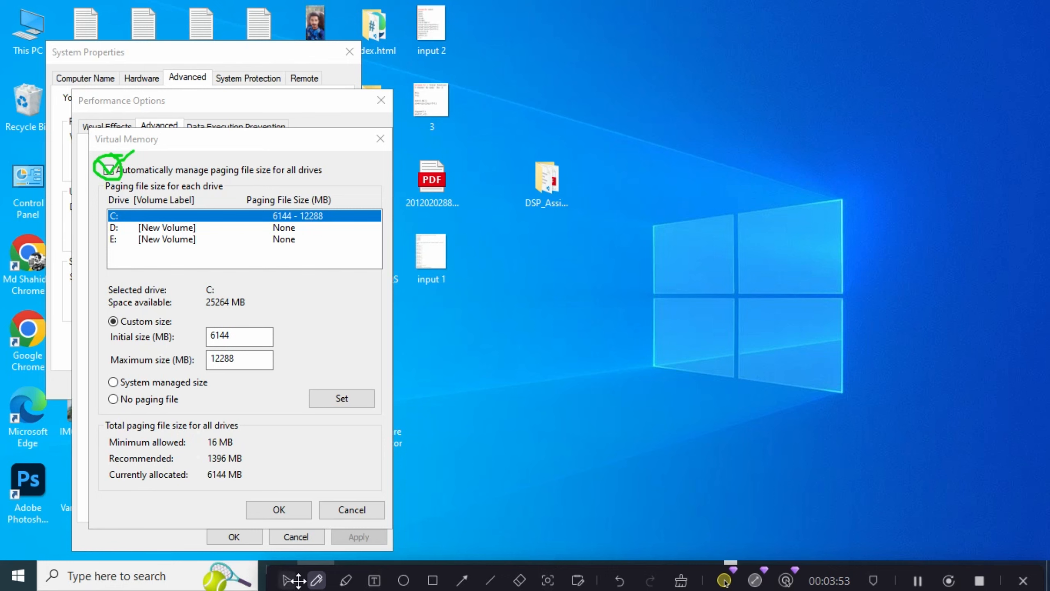
click(627, 582)
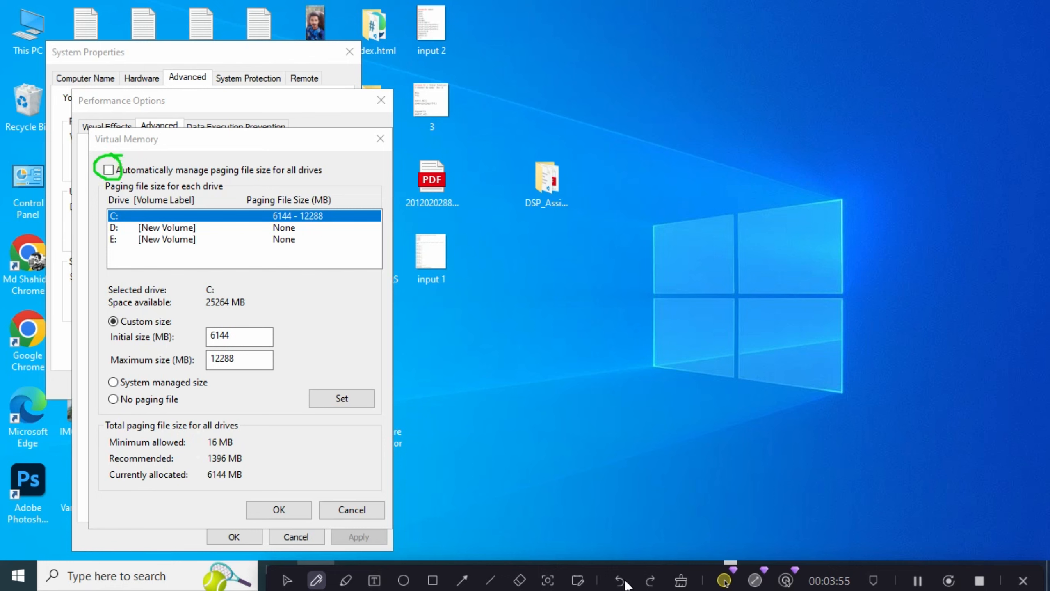
click(626, 583)
click(286, 581)
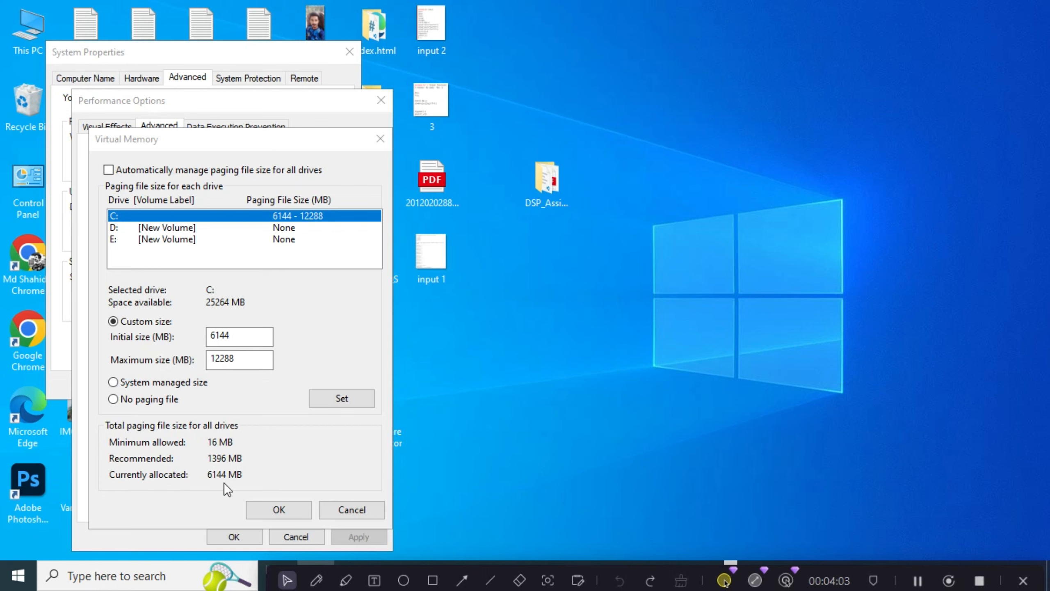
Step: Open Calculator and place it as a smaller window beside the Virtual Memory dialog
click(141, 579)
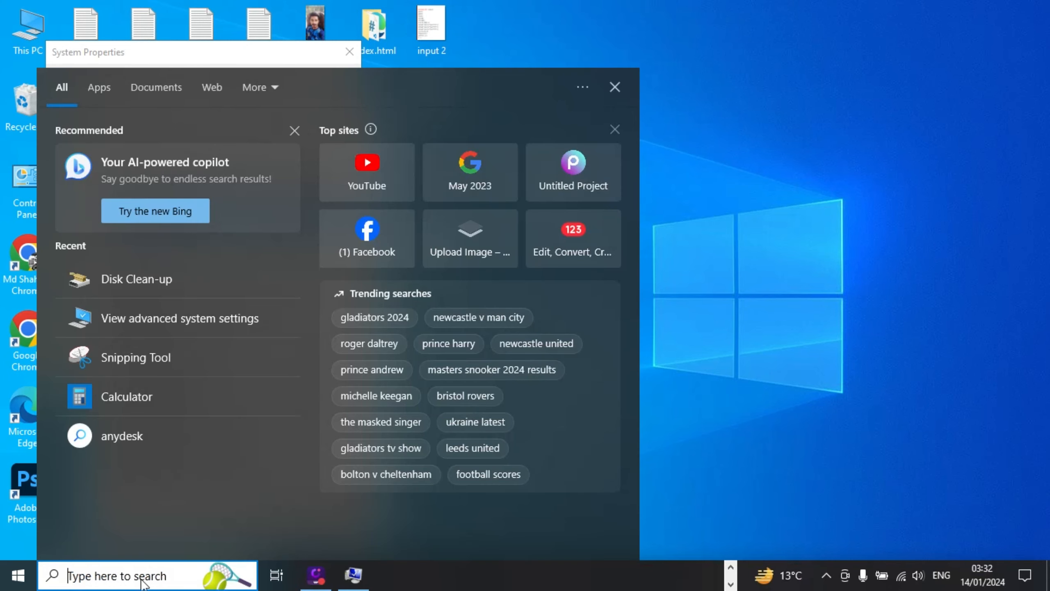
text(cal)
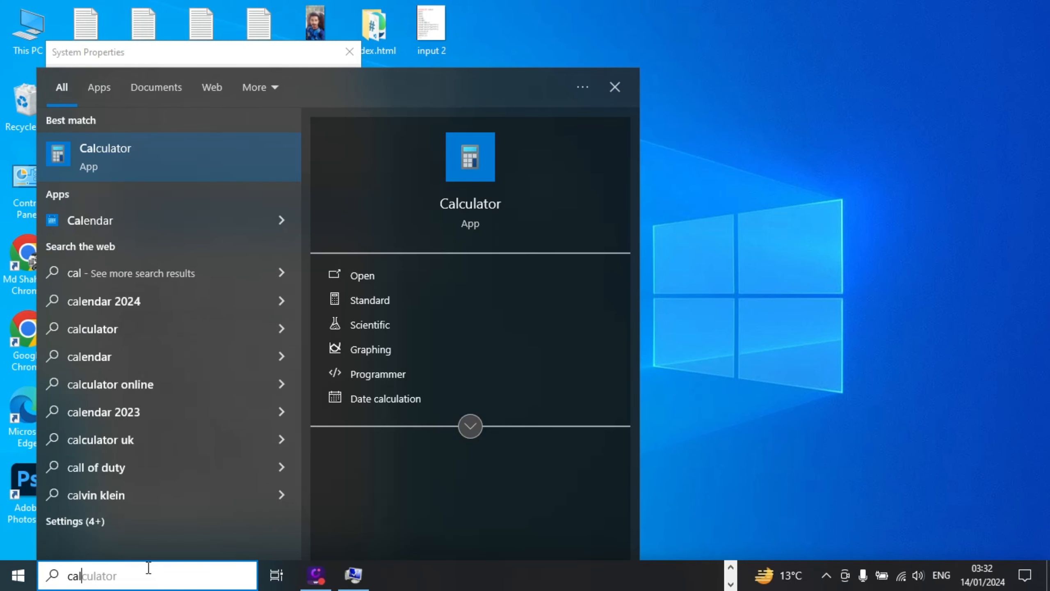
click(187, 166)
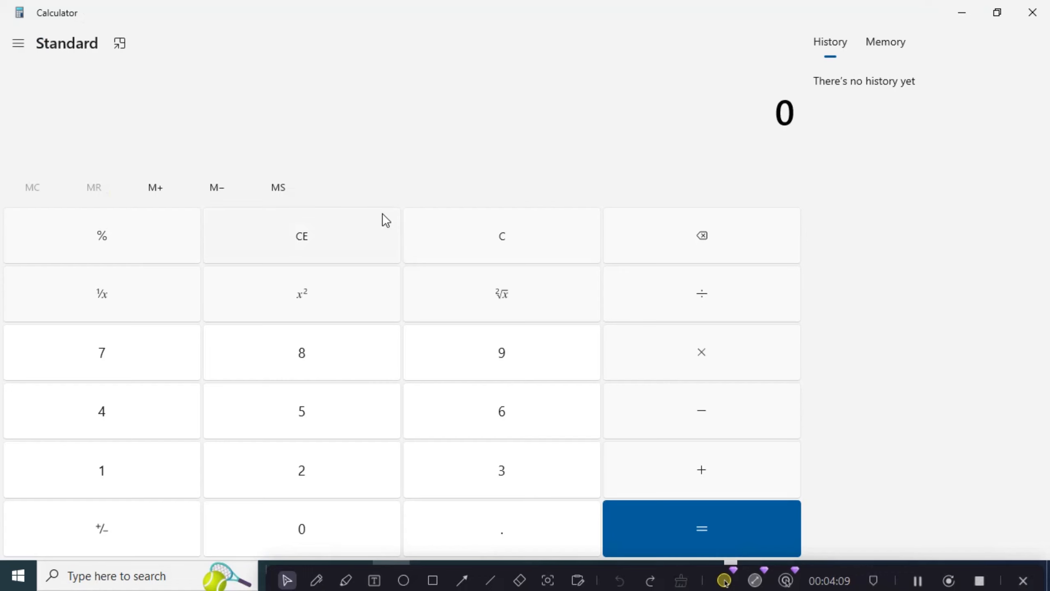
click(997, 12)
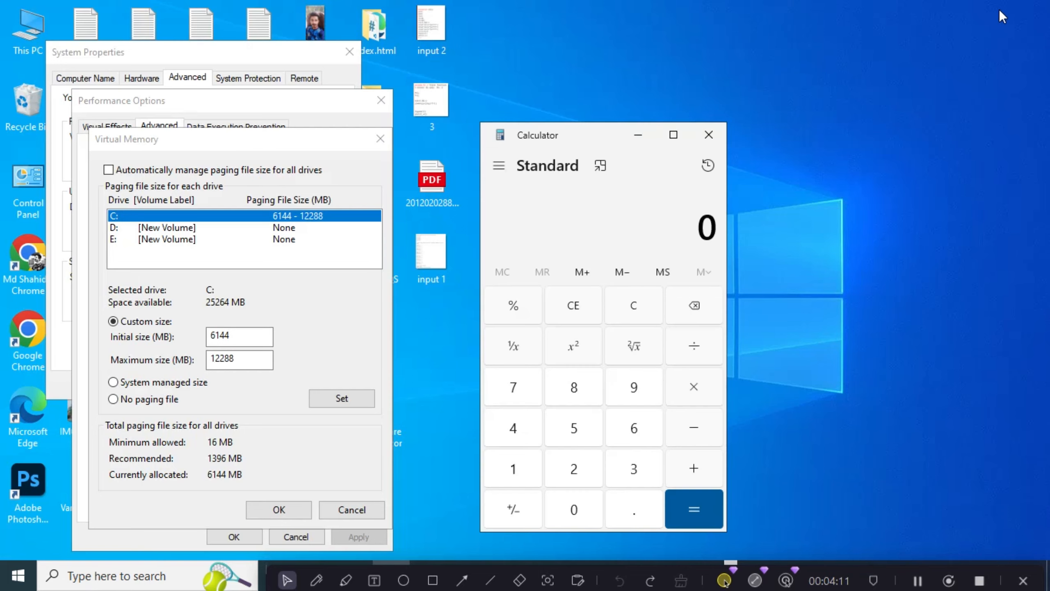
drag(599, 137, 729, 121)
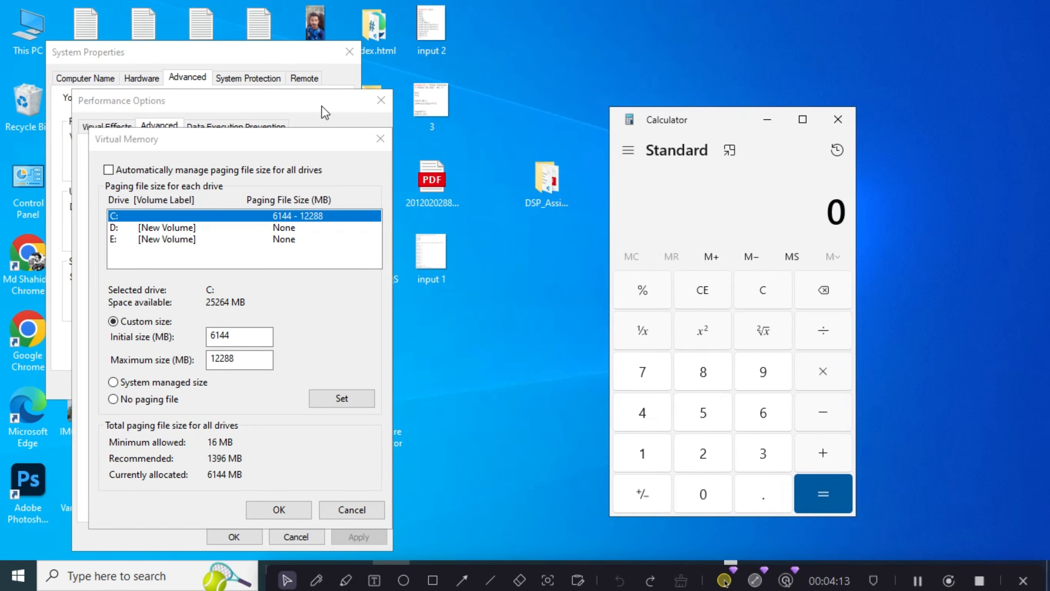
Step: Check the installed RAM in the properties of This PC and close Settings
right_click(22, 18)
click(77, 196)
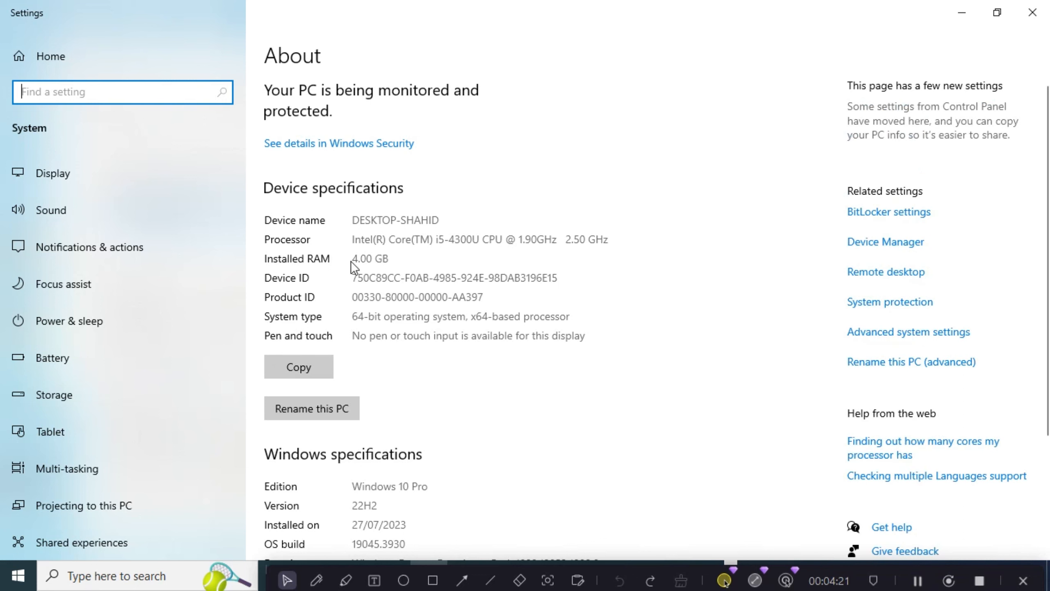
click(1033, 12)
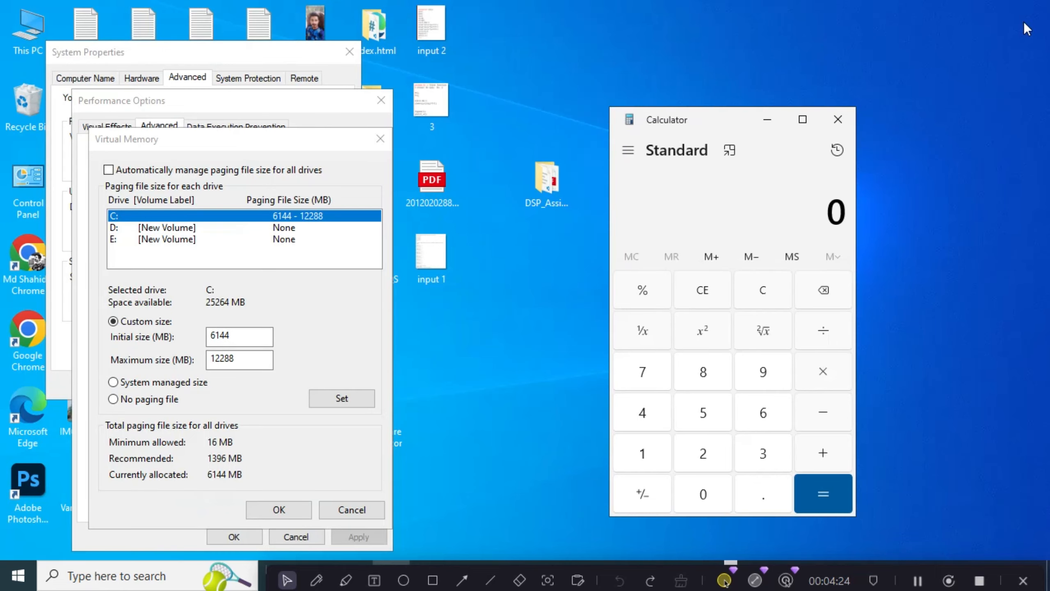
Step: Calculate 1024 × 4 in Calculator to convert the installed RAM to megabytes
click(663, 451)
click(702, 492)
click(705, 455)
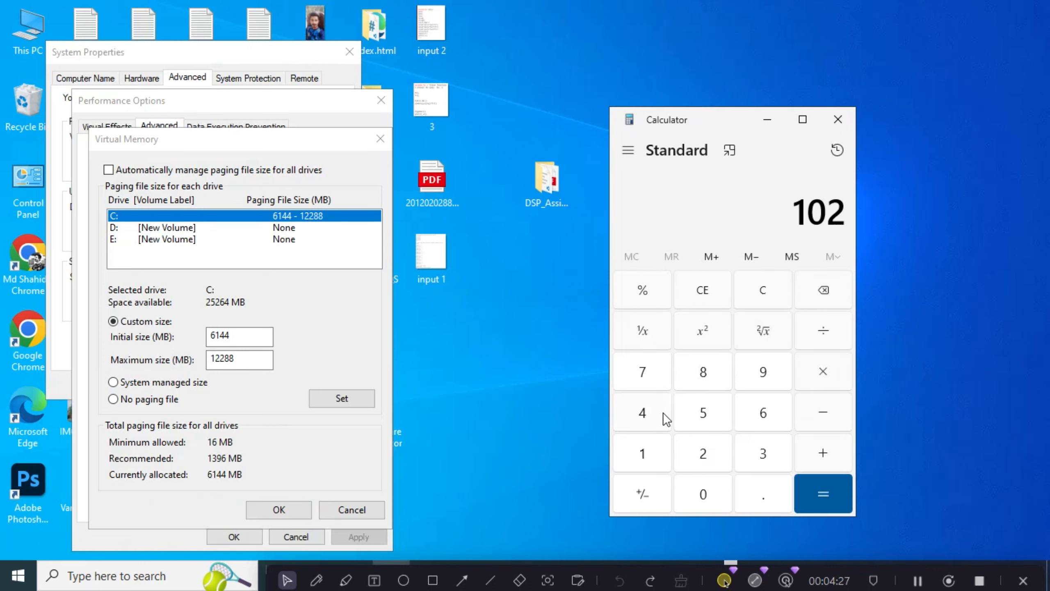
click(643, 413)
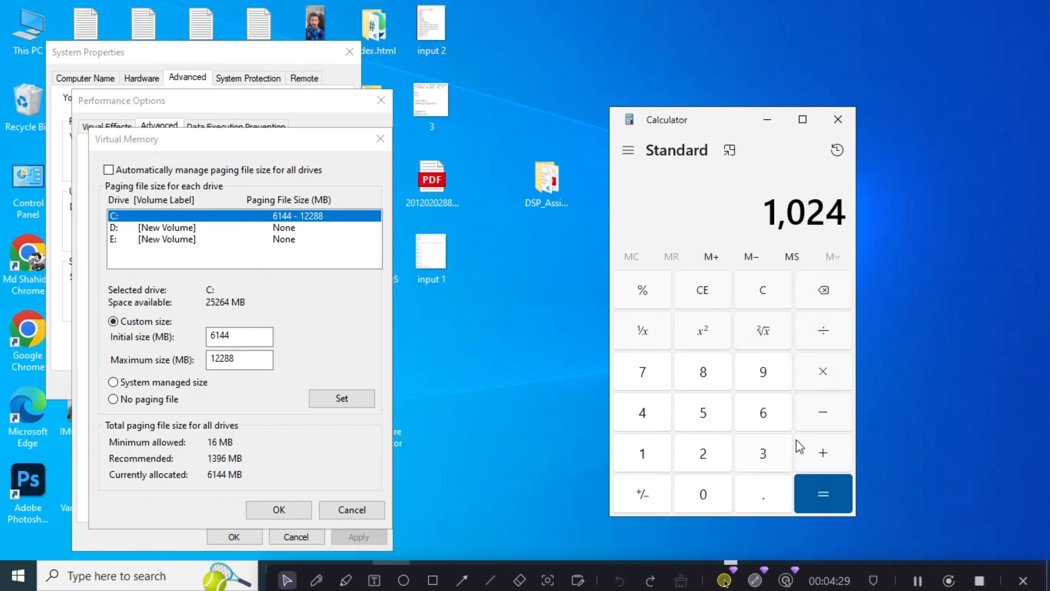
click(833, 372)
click(649, 413)
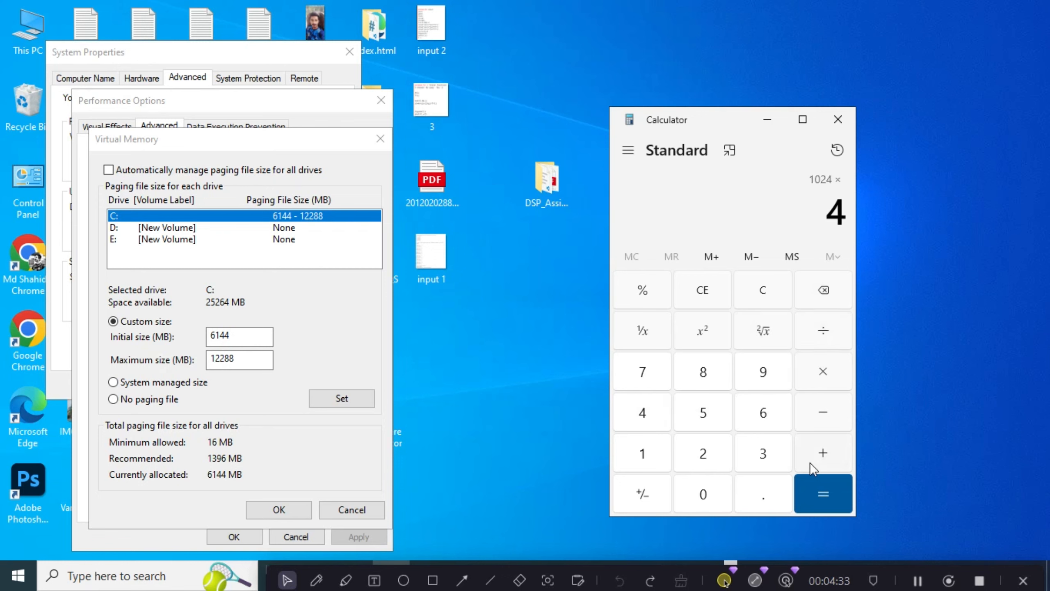
click(827, 495)
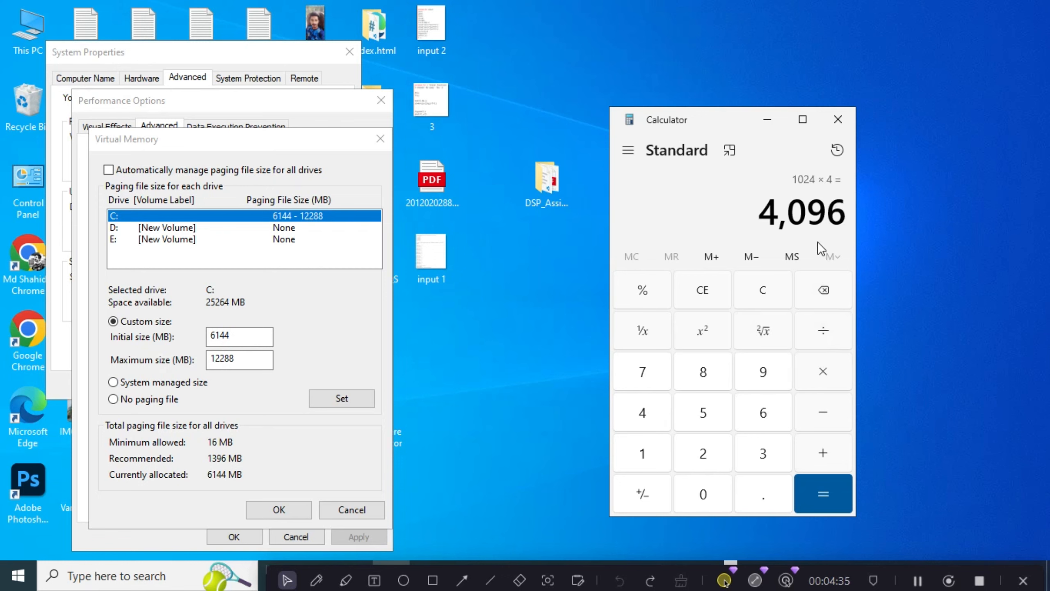
Step: Multiply the RAM size in megabytes by 1.5 for the paging file's initial size and point out the Initial size field
click(830, 369)
click(646, 454)
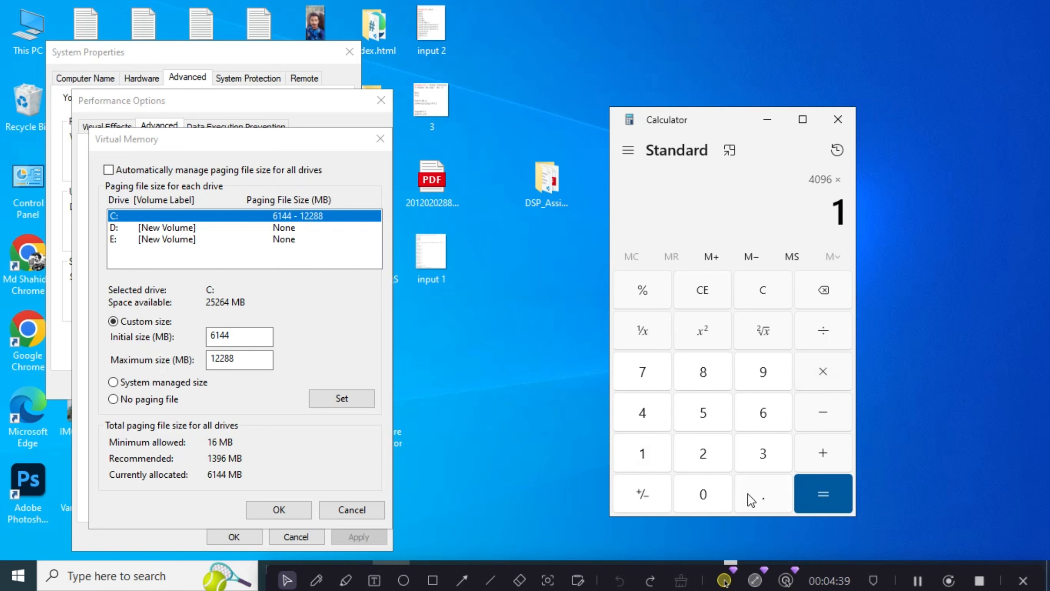
click(747, 494)
click(705, 413)
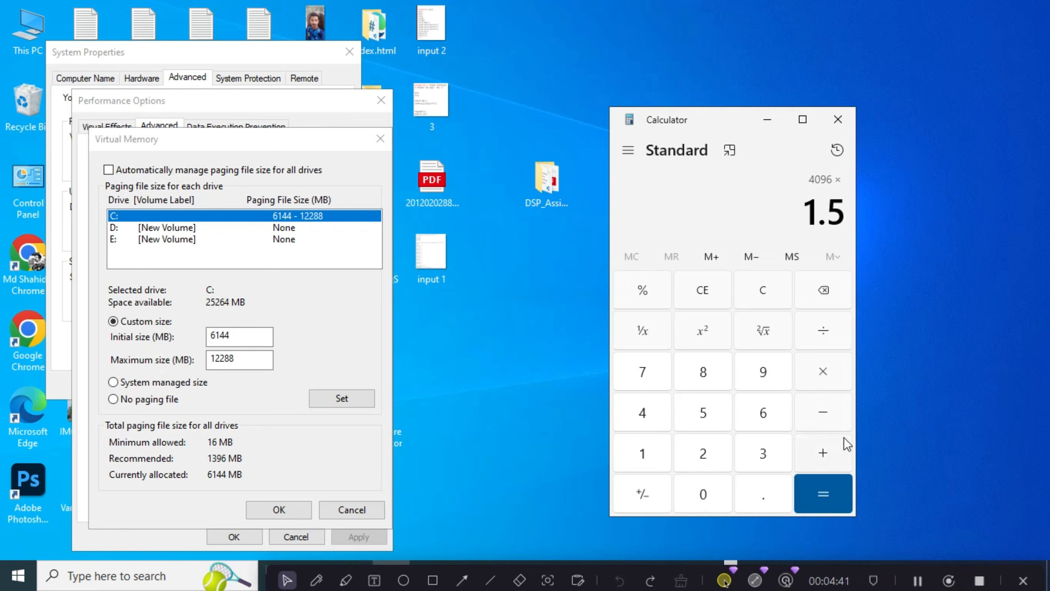
click(820, 499)
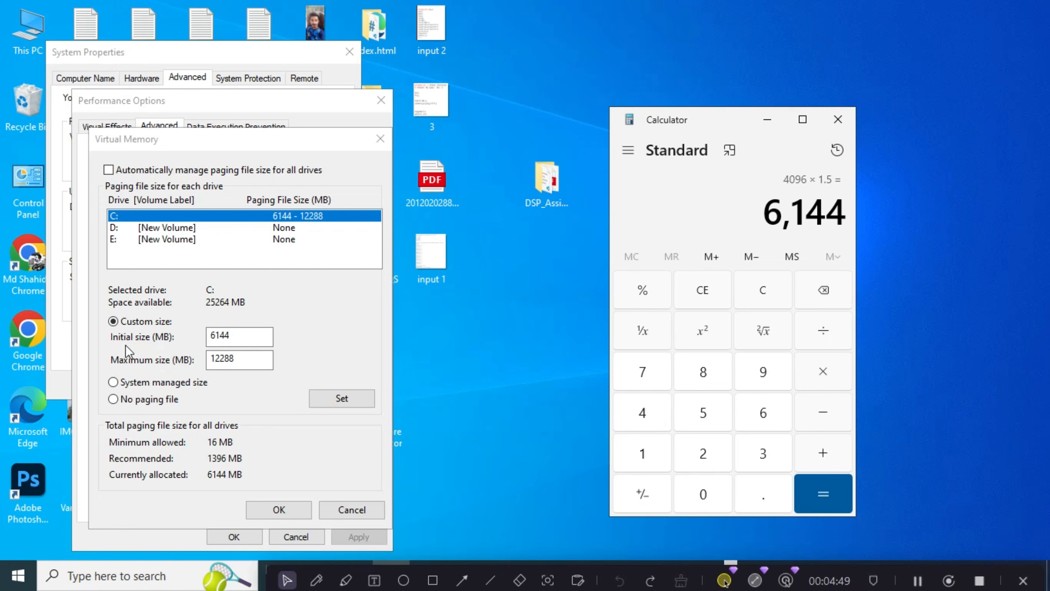
click(227, 338)
Step: Clear Calculator and compute 1024 × 4 again as the basis for the paging file's maximum size
click(773, 284)
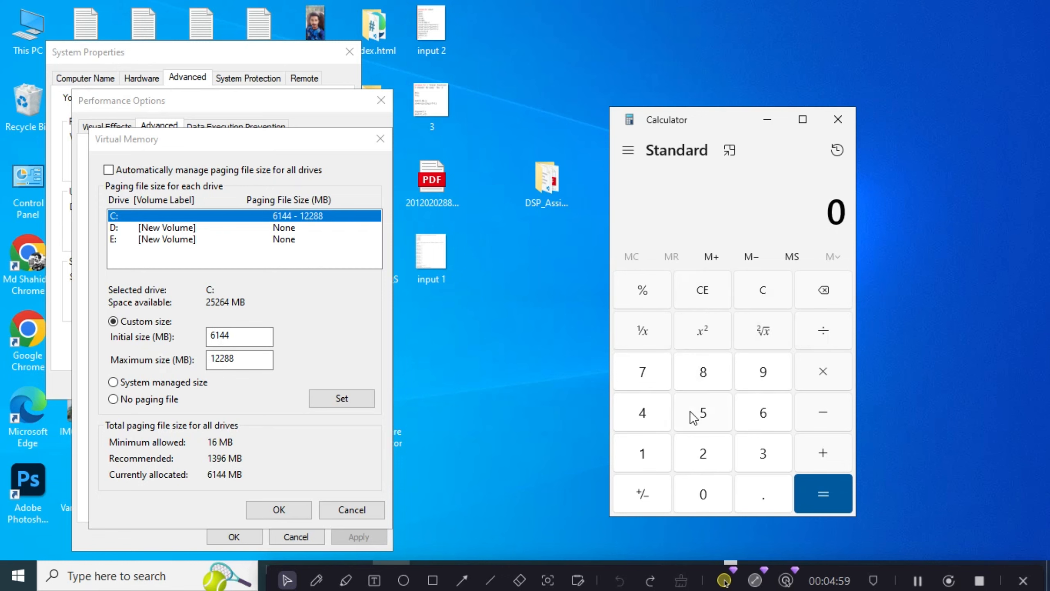
click(648, 456)
click(701, 489)
click(704, 459)
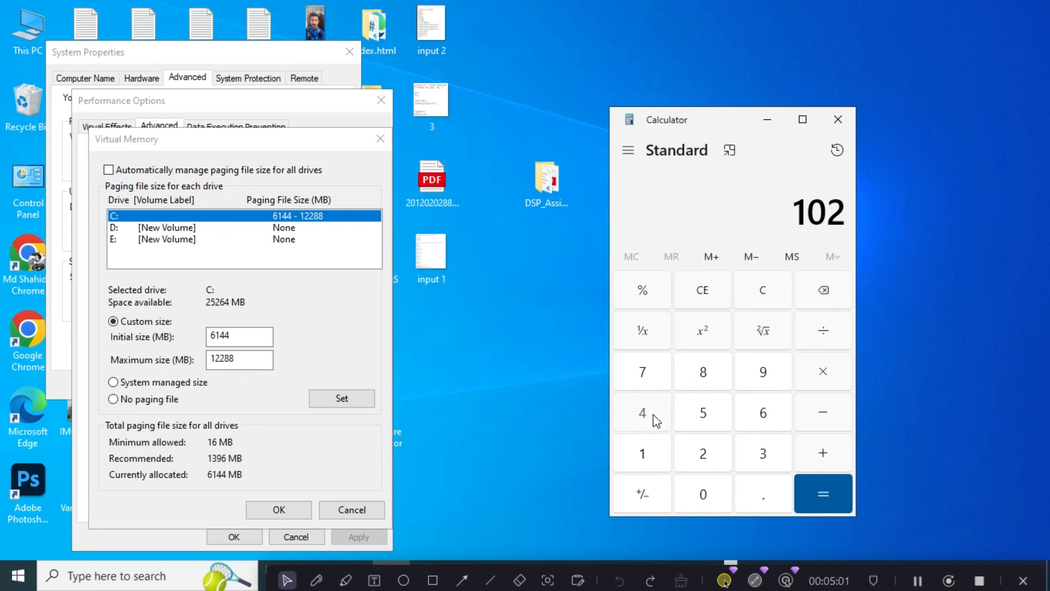
click(654, 415)
click(822, 364)
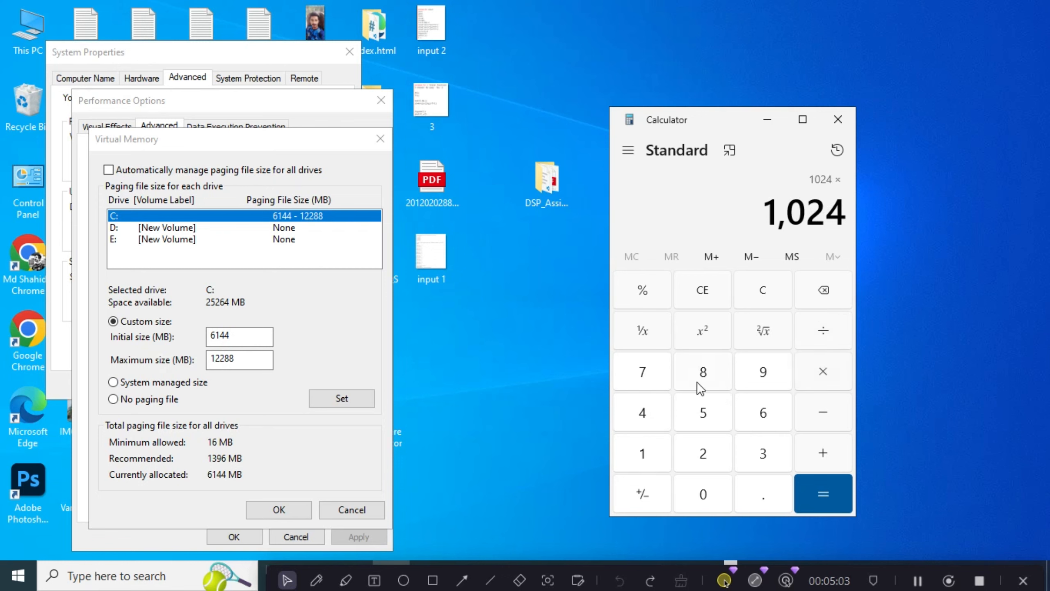
click(645, 412)
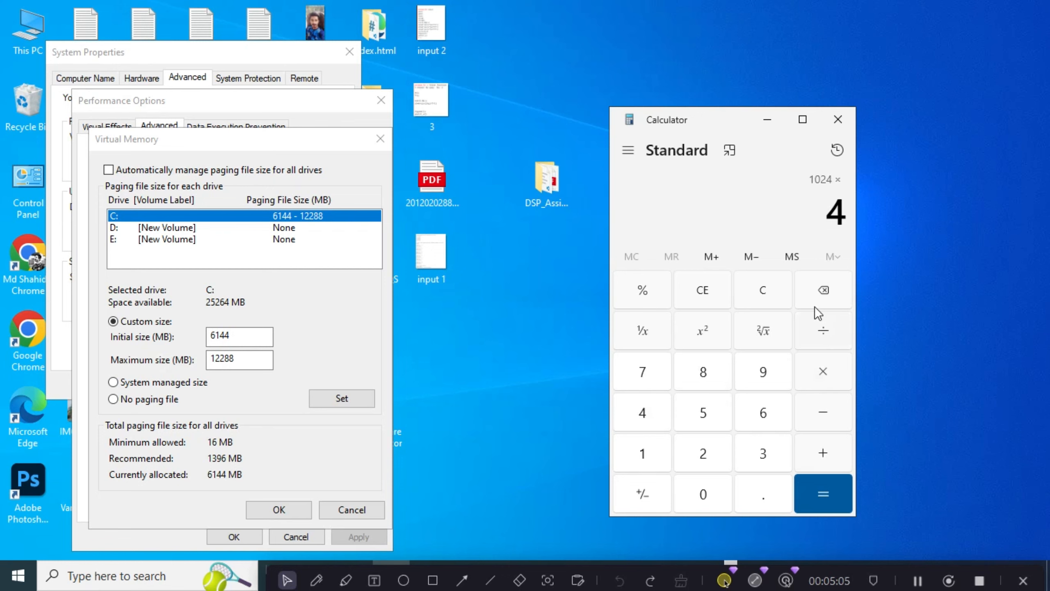
click(827, 495)
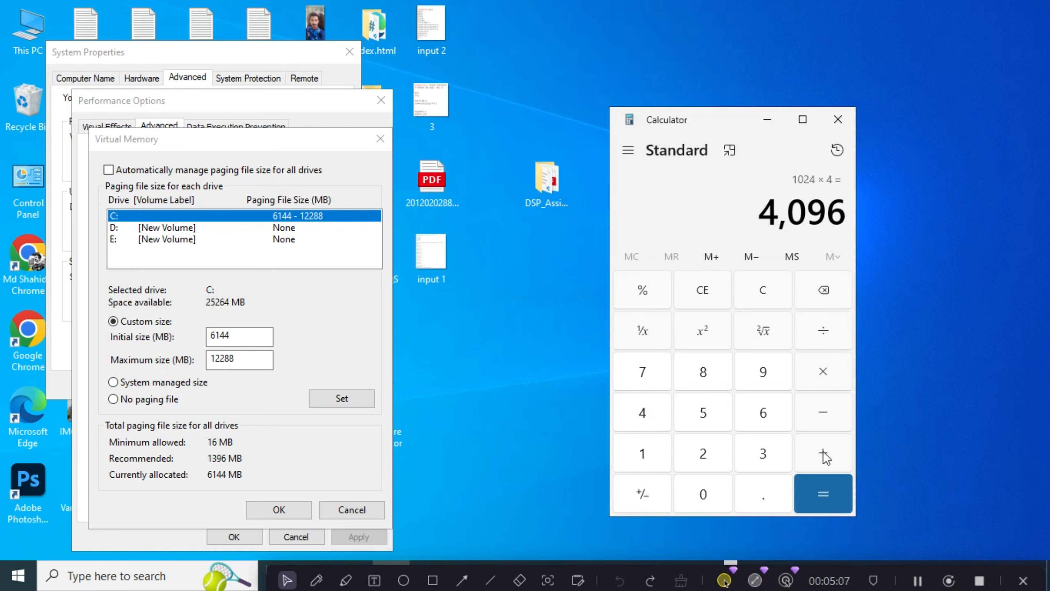
Step: Multiply the RAM size of 4096 MB by 3 in Calculator for the paging file's maximum size
click(824, 372)
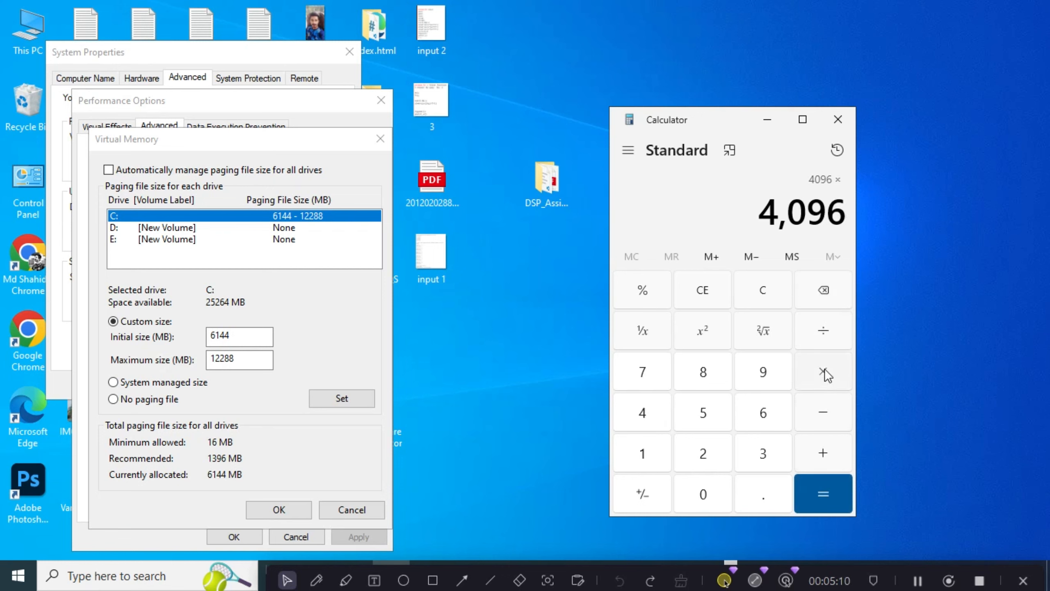
click(764, 458)
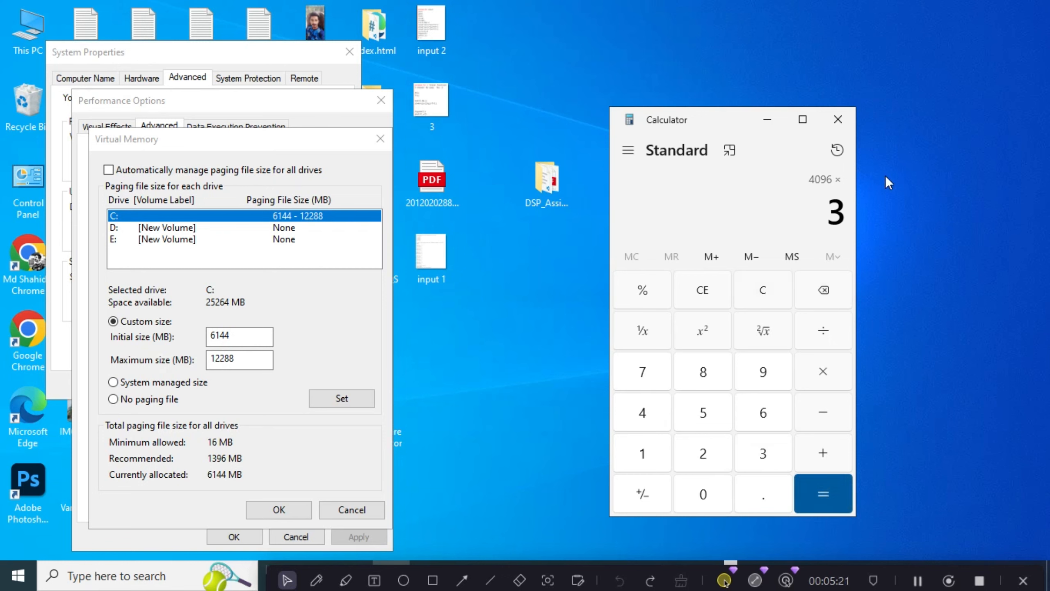
click(826, 496)
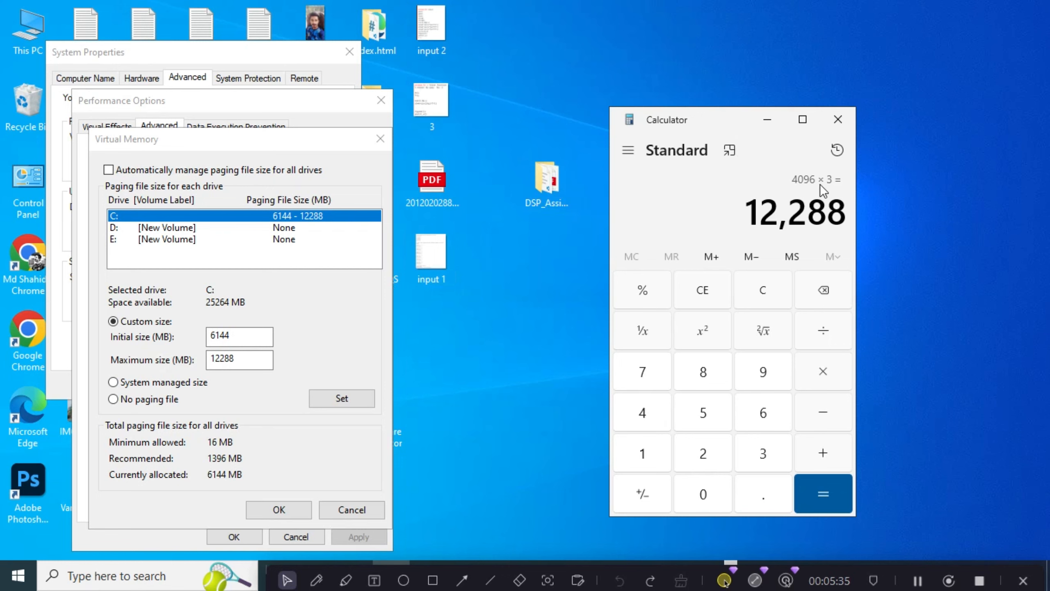
Step: Clear Calculator and compute 1024 × 8 to convert 8 GB of RAM to megabytes
click(761, 296)
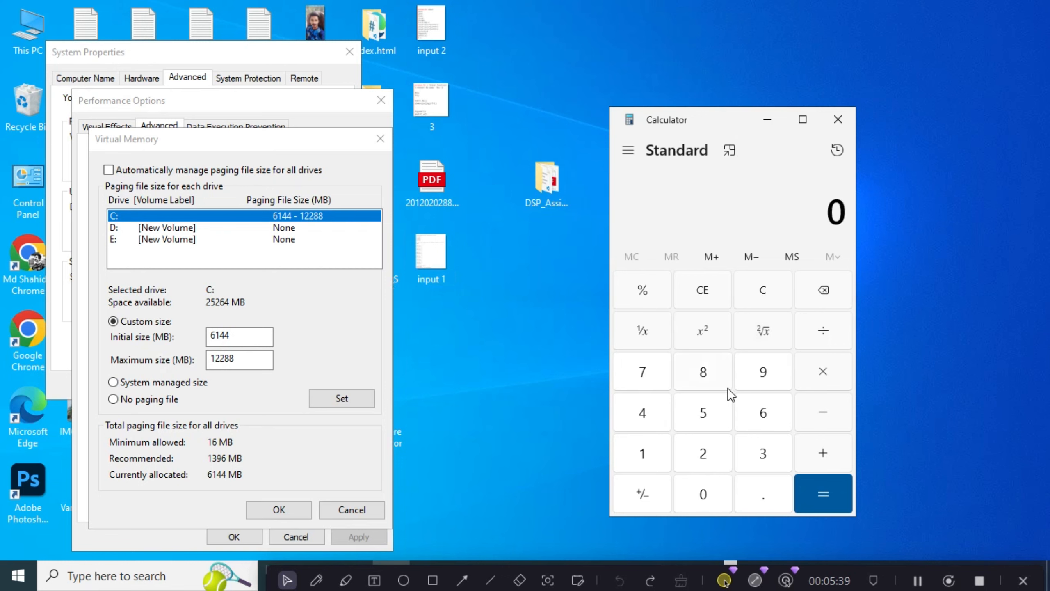
click(643, 455)
click(712, 499)
click(706, 462)
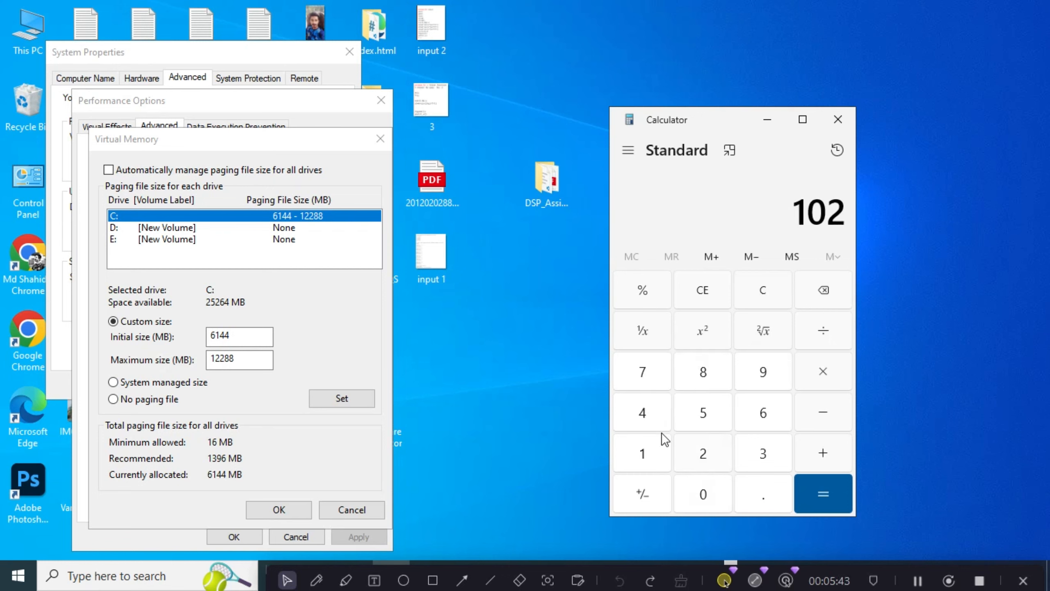
click(648, 413)
click(820, 378)
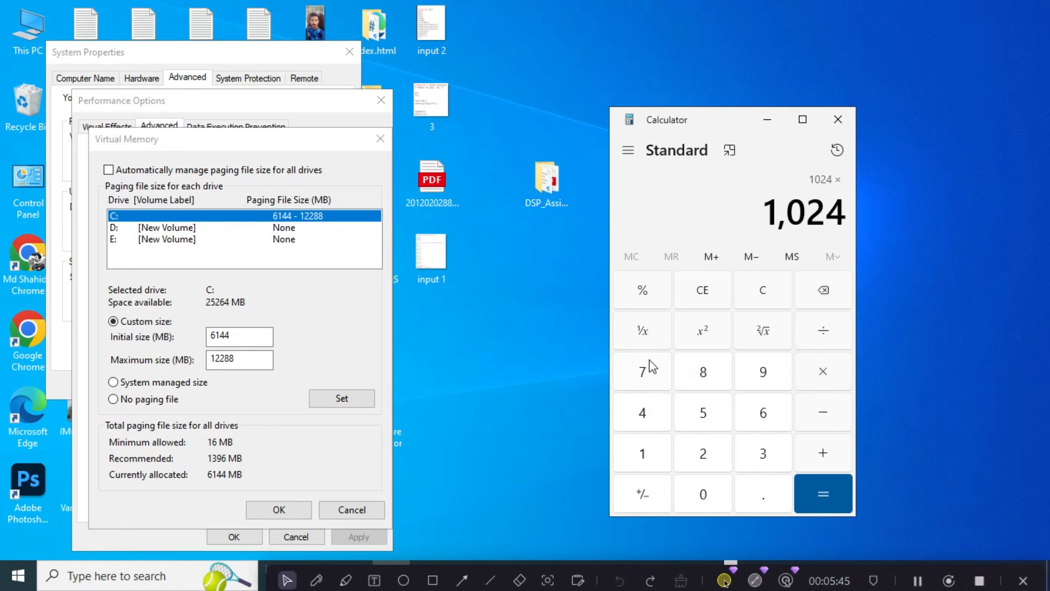
click(703, 374)
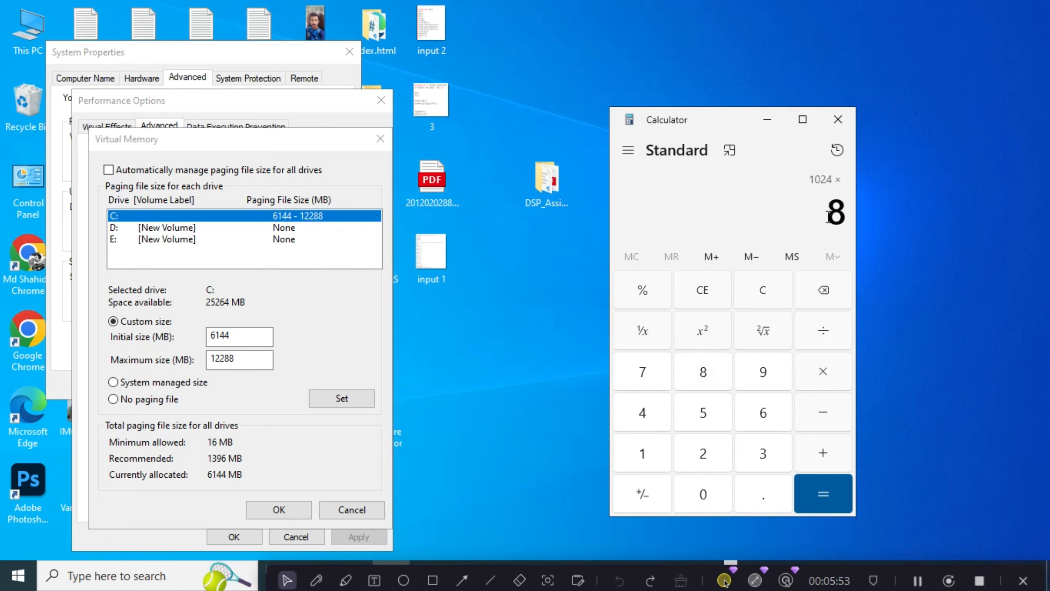
click(824, 488)
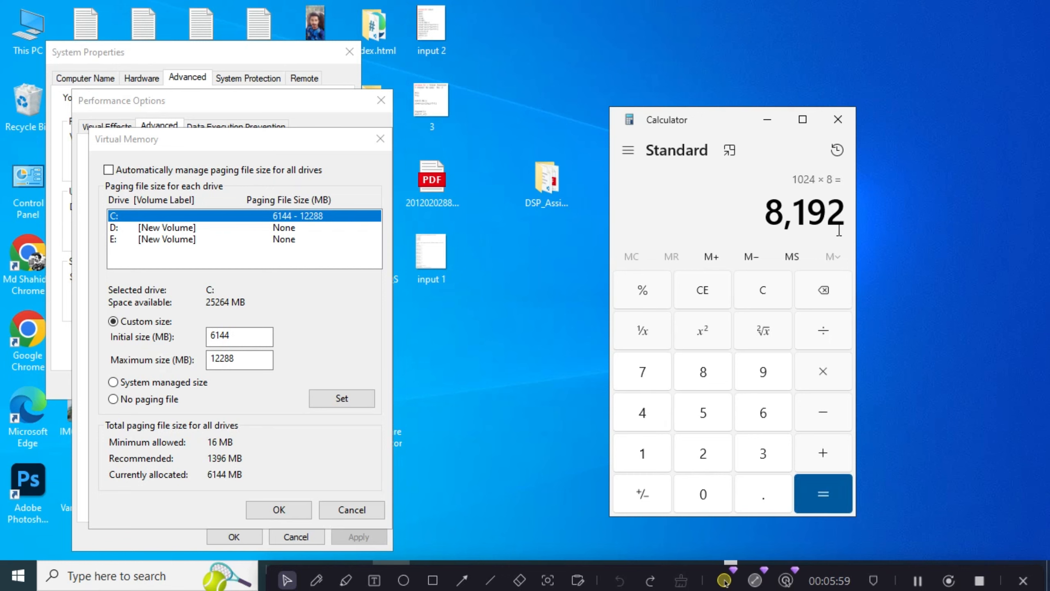
Step: Multiply the 8 GB RAM size in megabytes by 1.5 and highlight the Initial size value it corresponds to
click(824, 377)
click(664, 452)
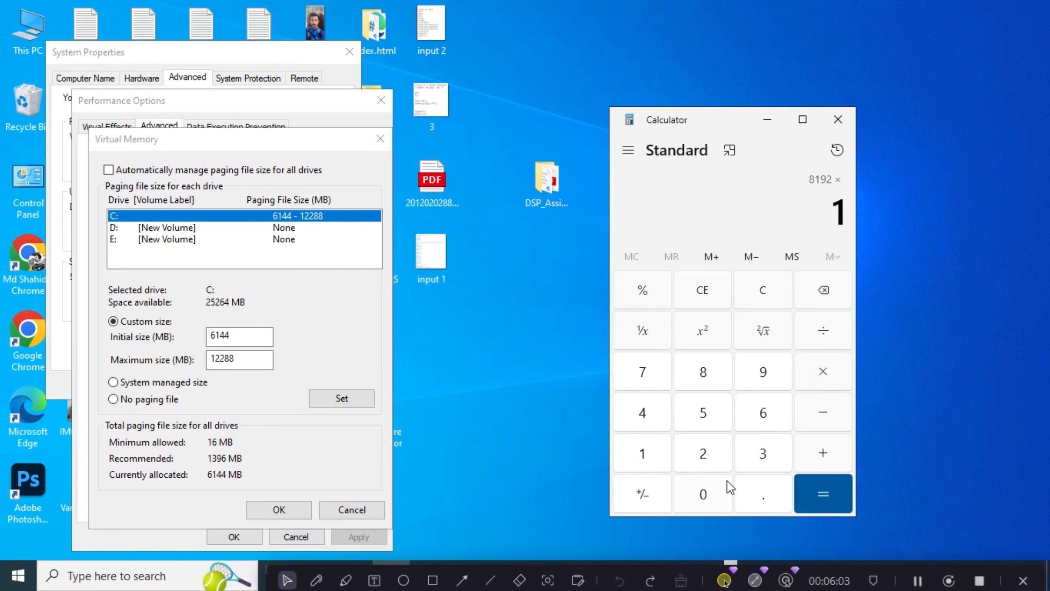
click(764, 499)
click(707, 422)
click(821, 489)
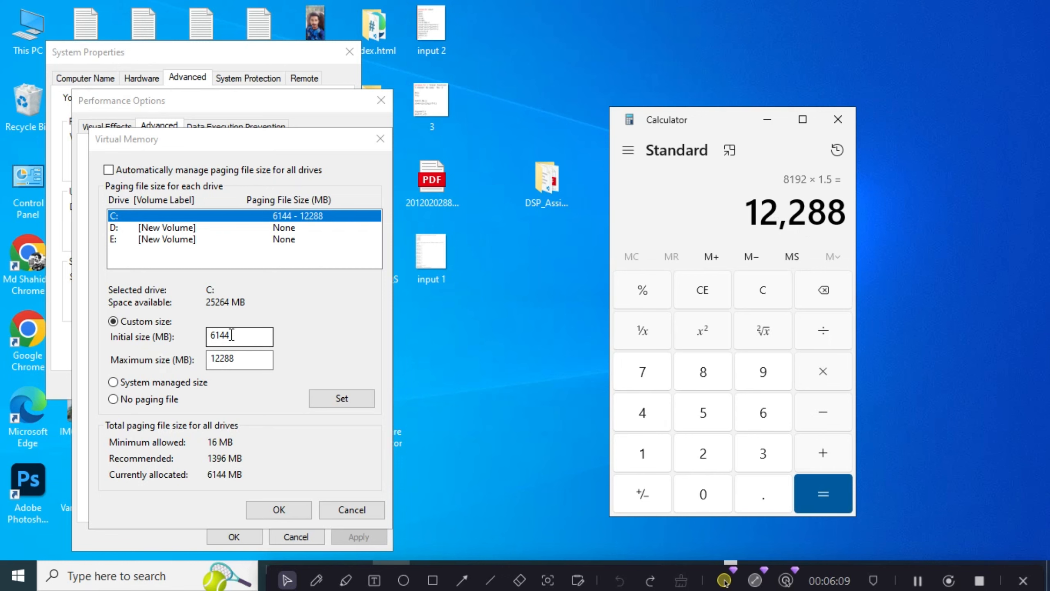
click(232, 335)
drag(231, 335, 208, 336)
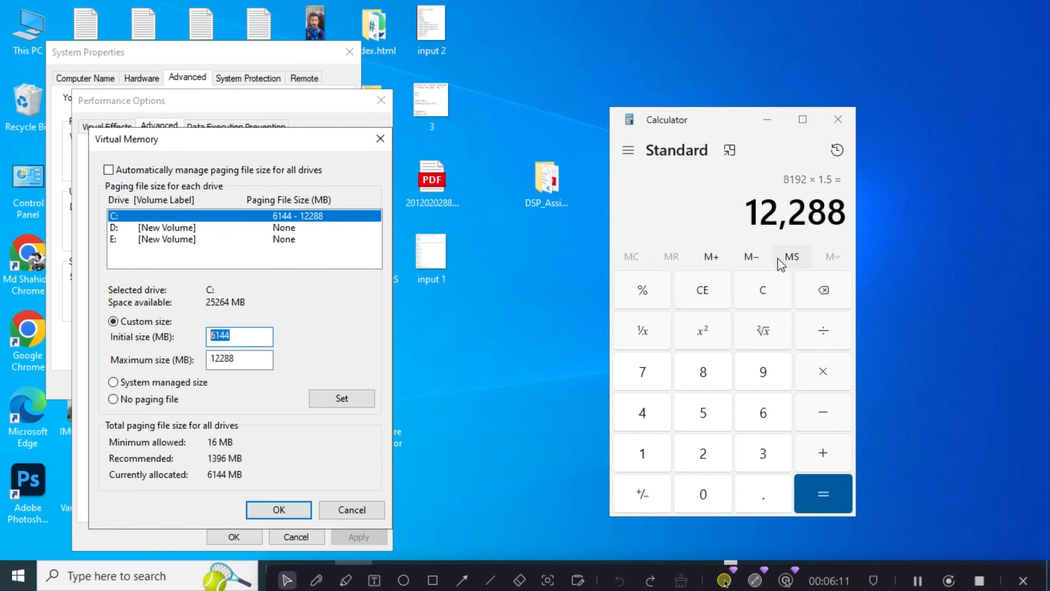
Step: Clear Calculator, recompute 1024 × 8 and multiply it by 3 for the maximum paging file size with 8 GB of RAM
click(762, 300)
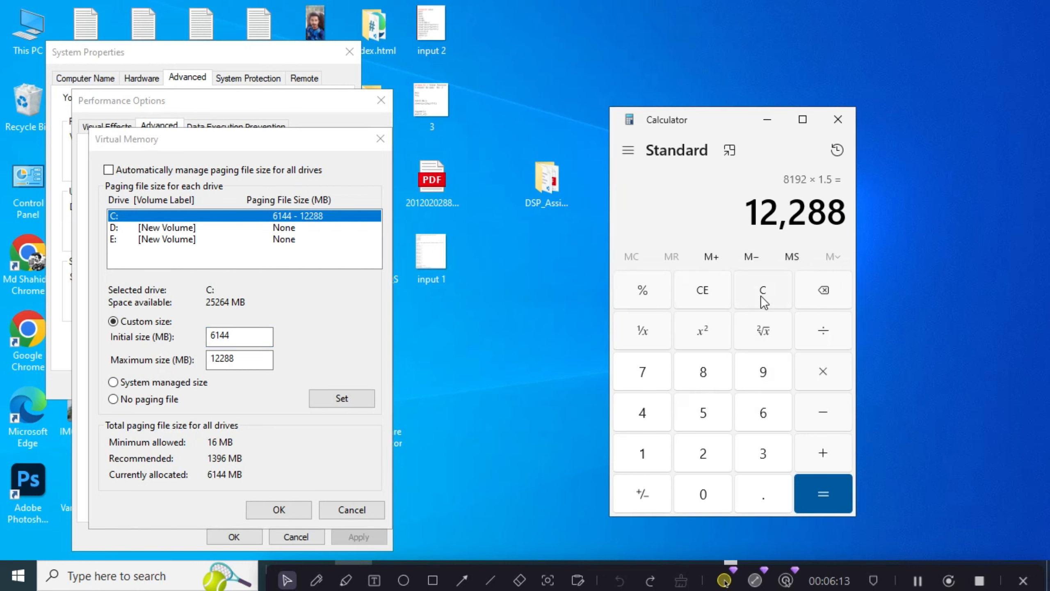
click(647, 457)
click(708, 493)
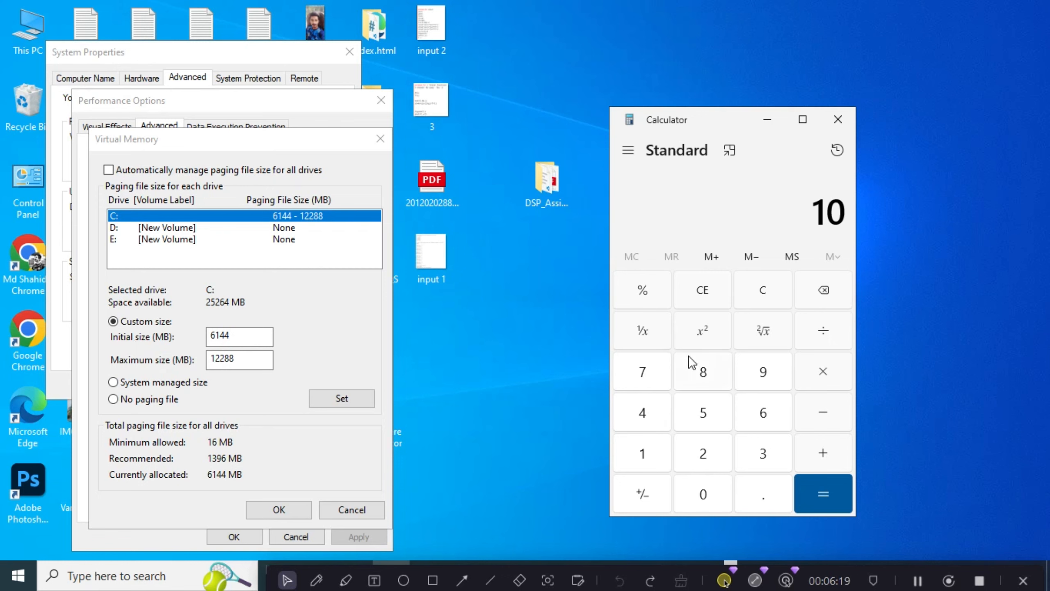
click(703, 460)
click(652, 416)
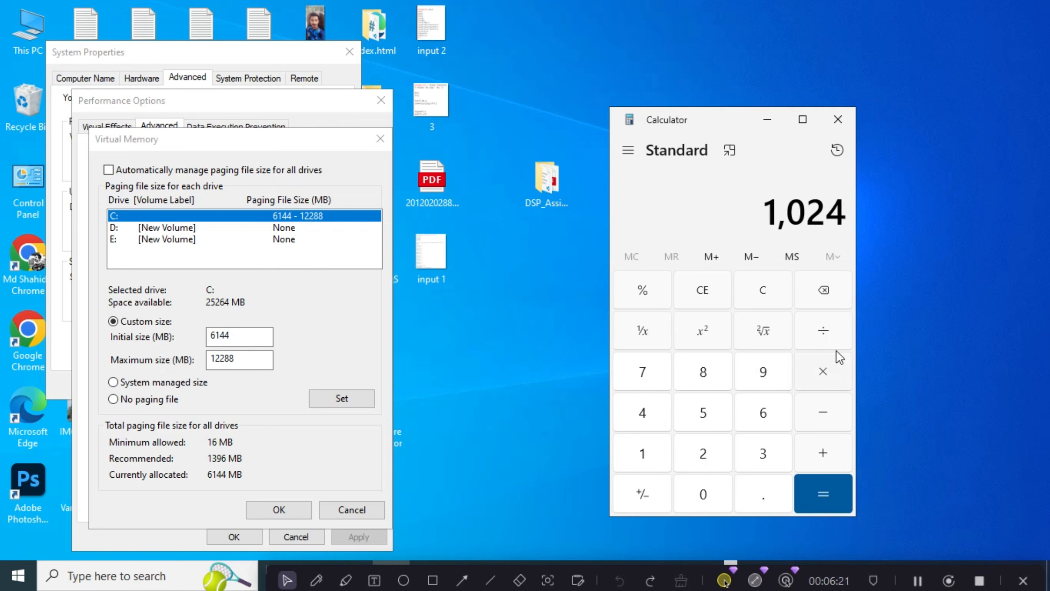
click(826, 368)
click(703, 370)
click(823, 492)
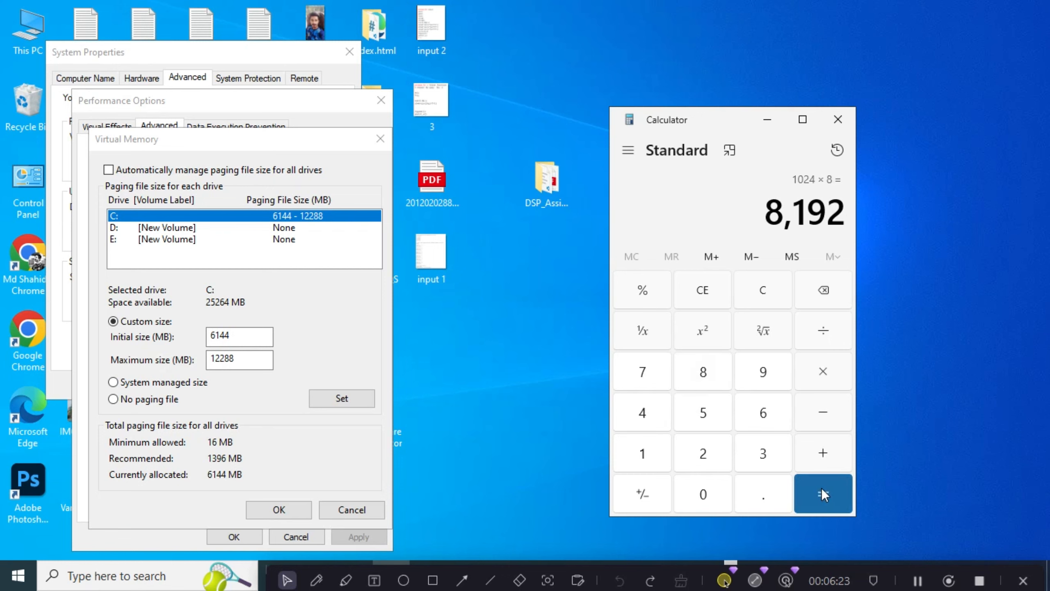
click(823, 371)
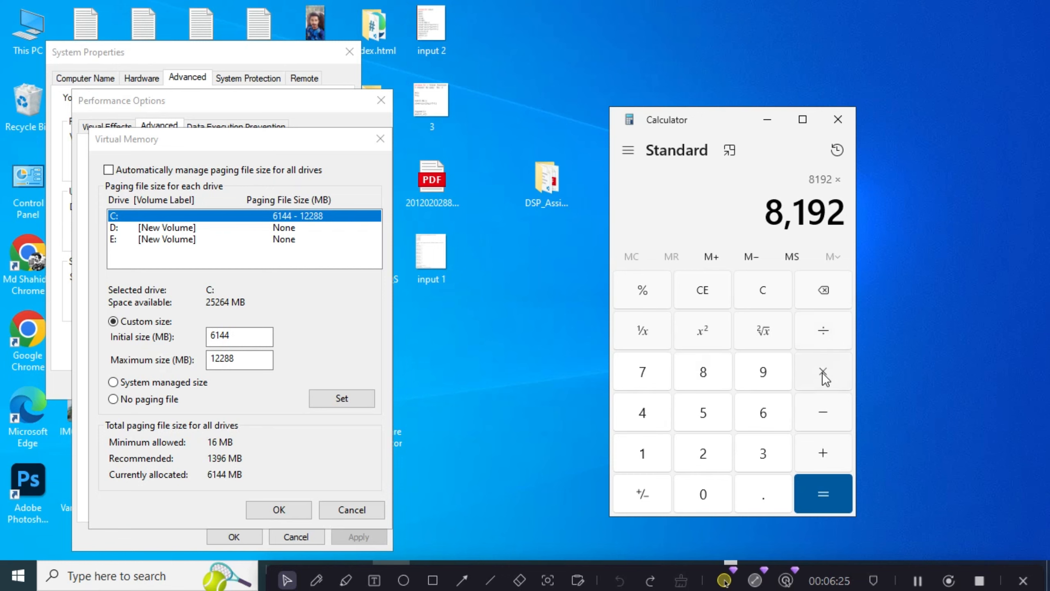
click(758, 460)
click(829, 492)
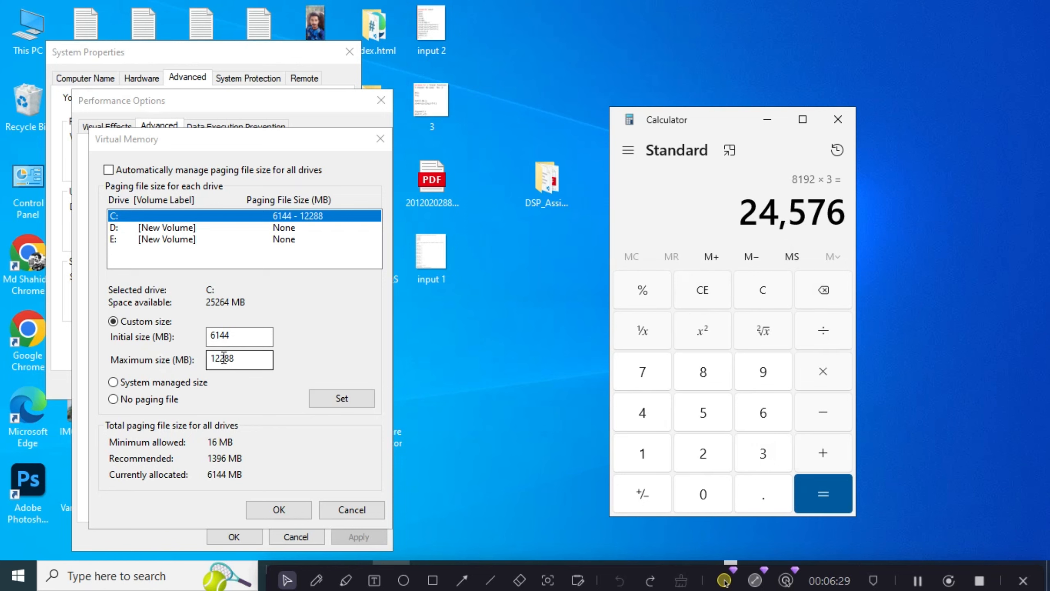
Step: Close Calculator and confirm the Virtual Memory, Performance Options and System Properties dialogs
click(844, 122)
click(282, 507)
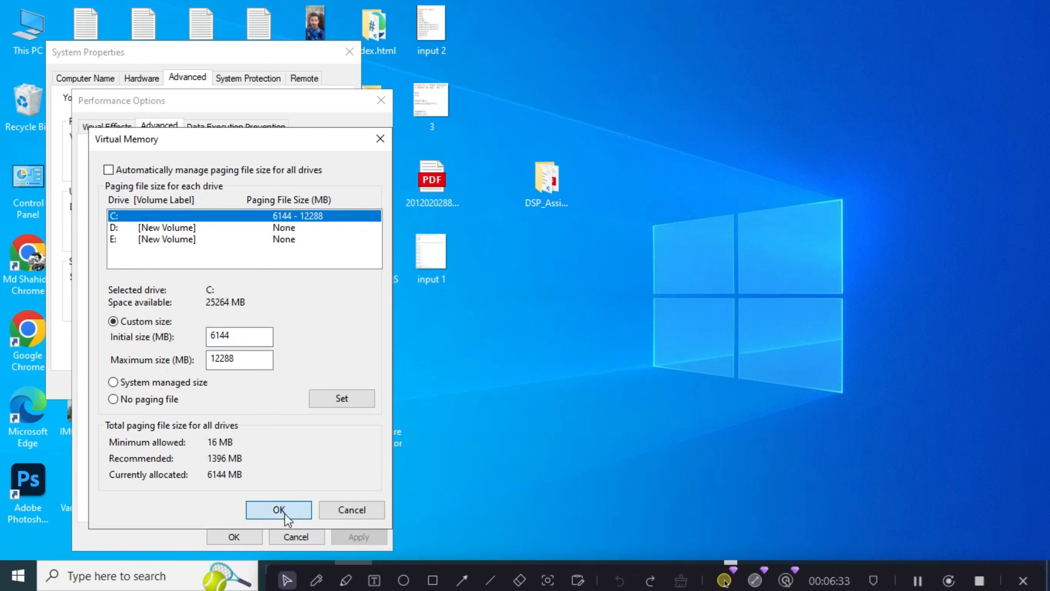
click(234, 536)
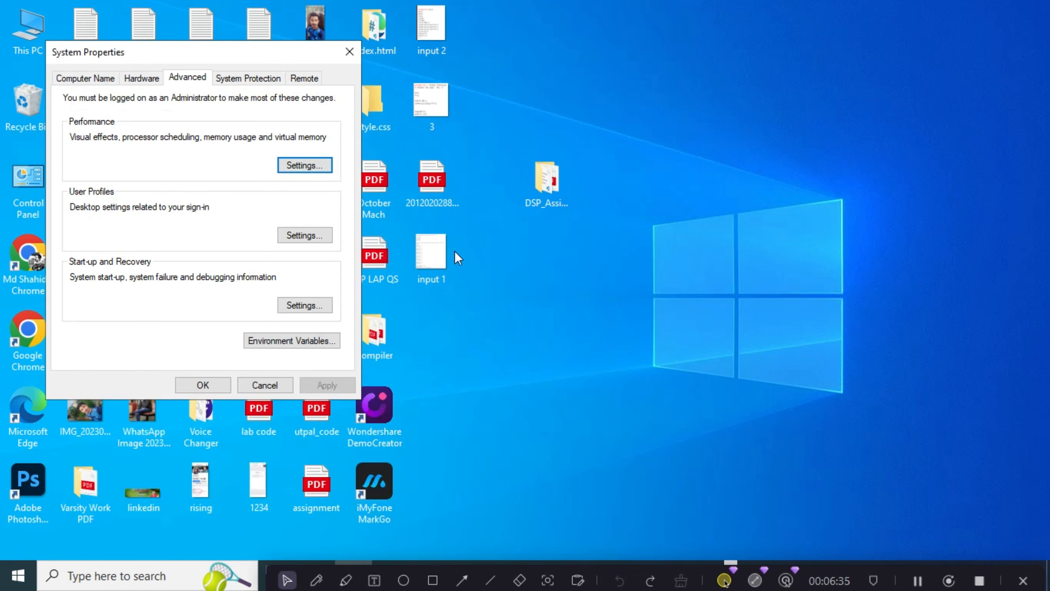
click(192, 386)
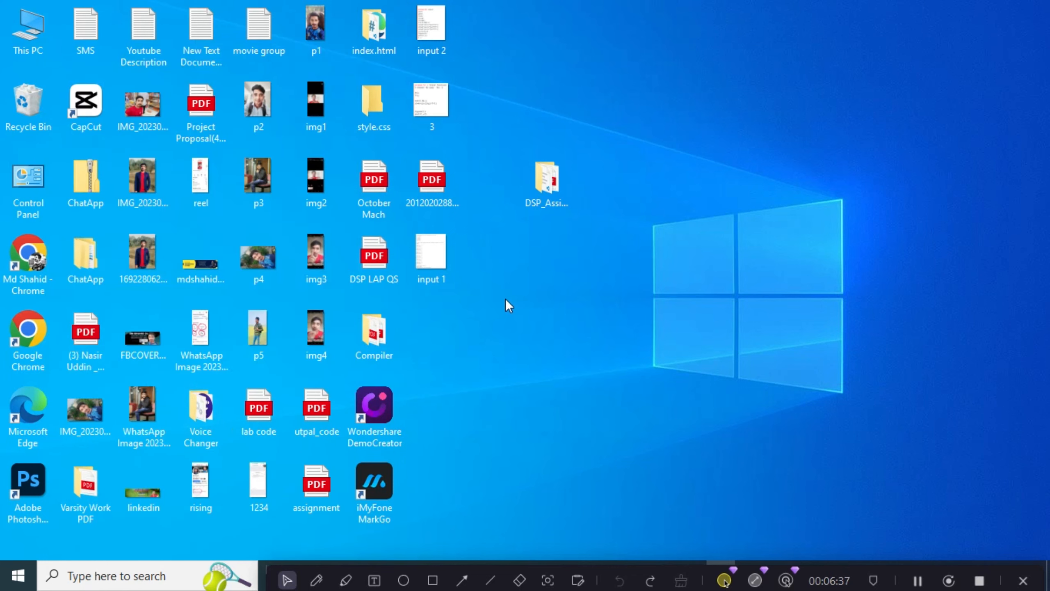